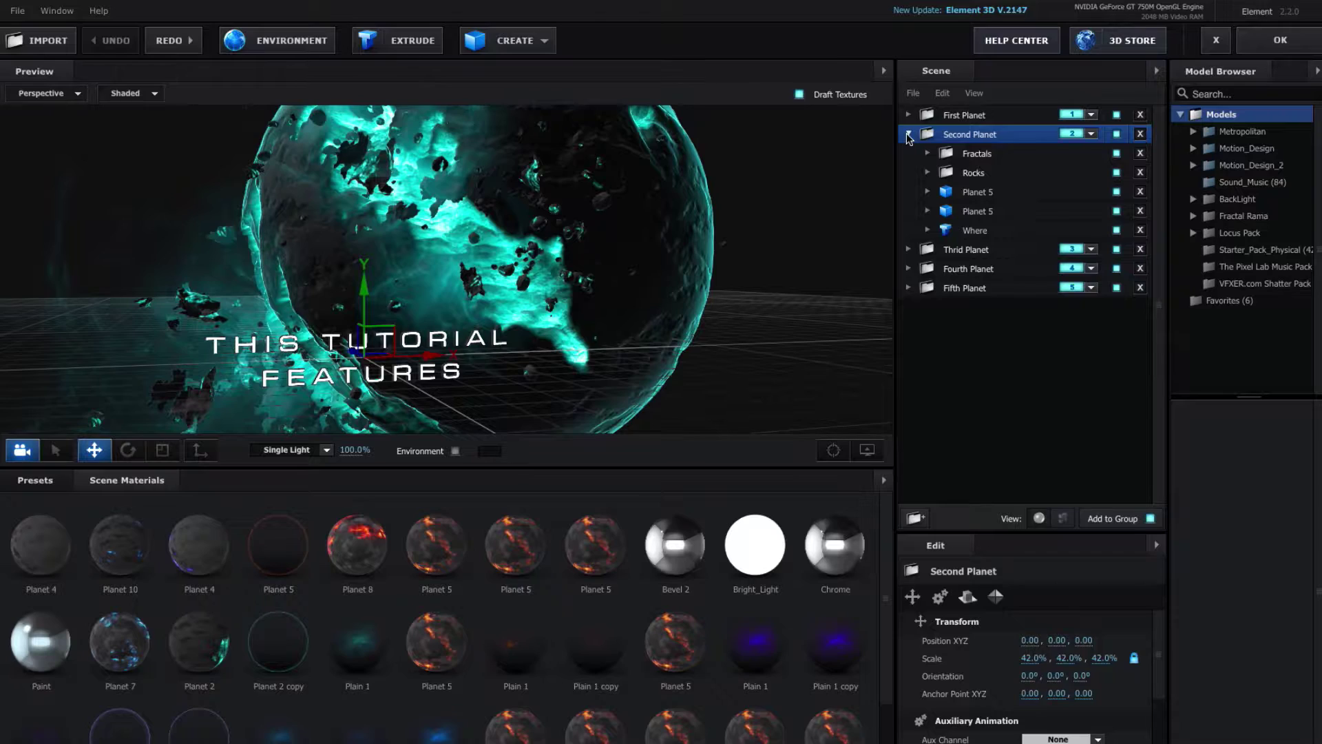
- Review the third, Fourth and Fifth Planet groups and their titles
{"action": "left_click", "coordinate": [909, 135]}
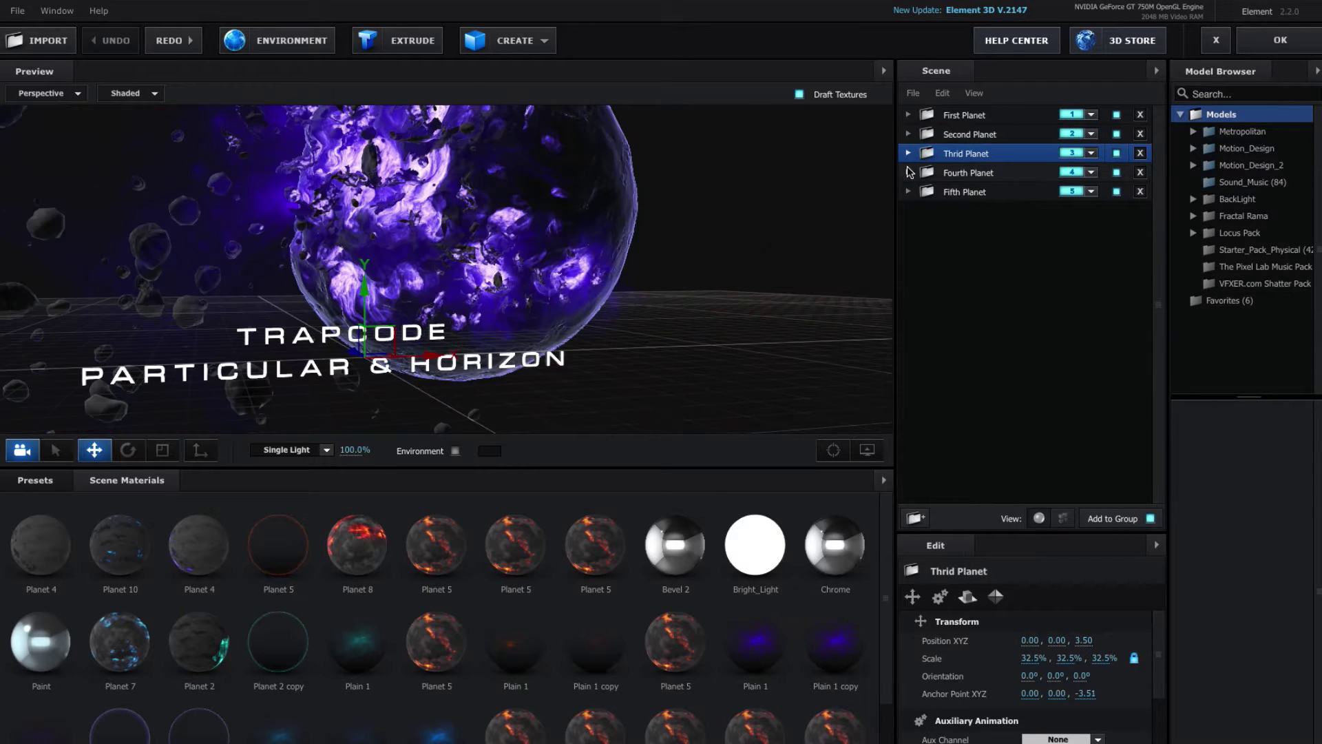
{"action": "left_click", "coordinate": [911, 173]}
{"action": "key", "text": "Down"}
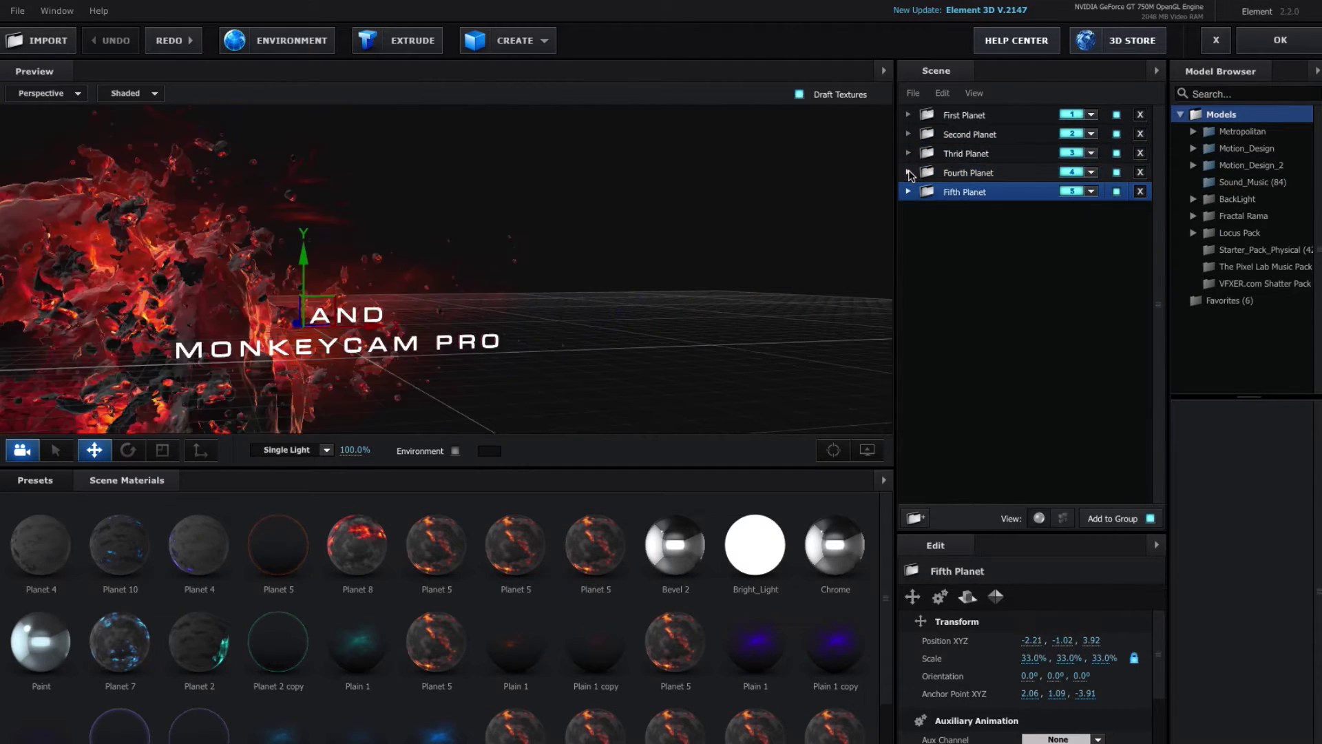
- Hide and then re-show the First Planet's Planet and Fractals parts in the preview
{"action": "left_click", "coordinate": [909, 115]}
{"action": "left_click", "coordinate": [978, 153]}
{"action": "left_click", "coordinate": [1117, 134]}
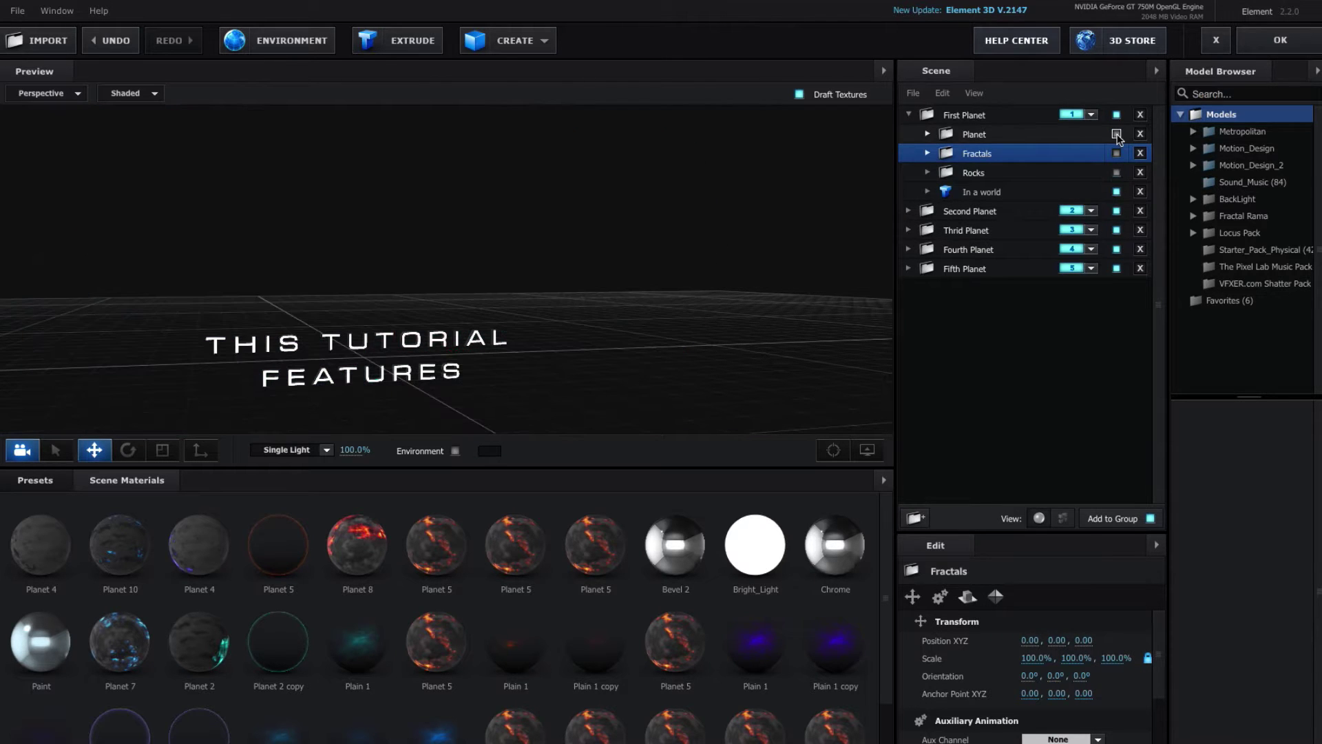
{"action": "left_click", "coordinate": [1116, 135]}
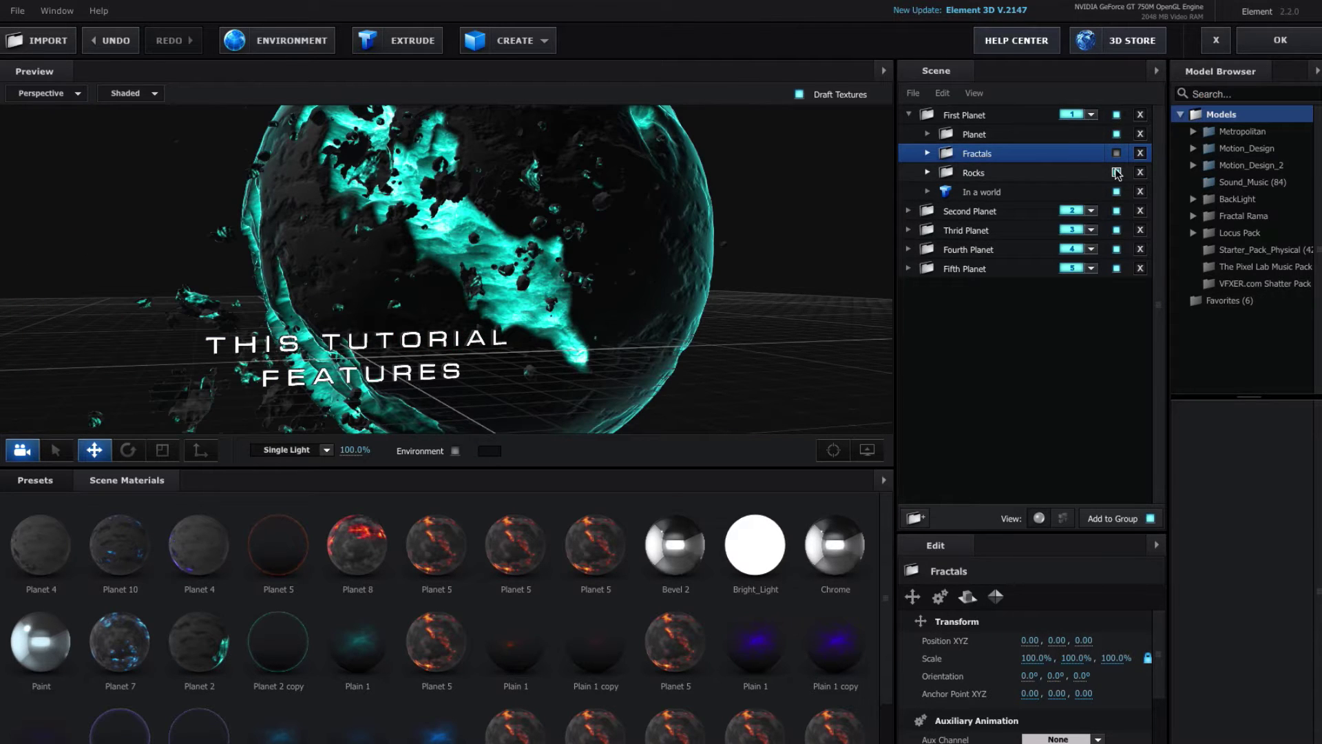
{"action": "left_click", "coordinate": [1116, 153]}
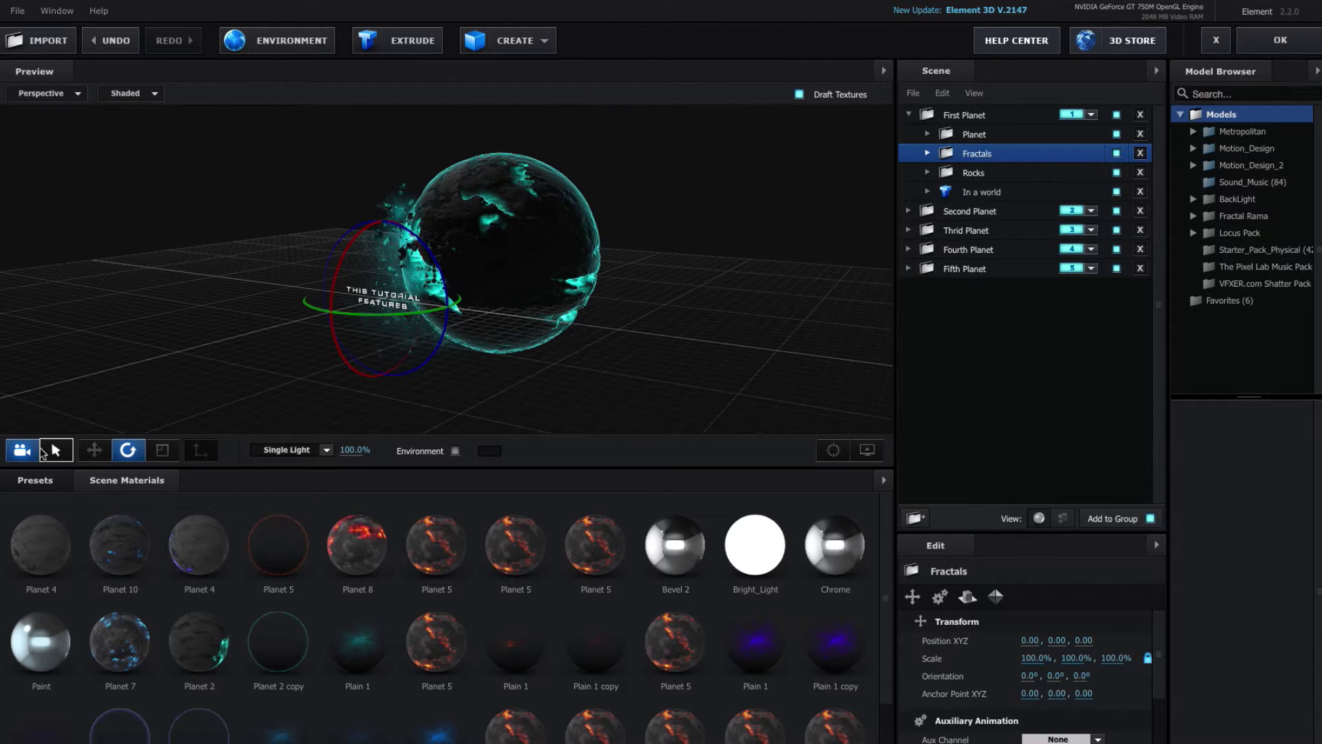
- Return to move mode, check the Second to Fifth Planet groups, and accept the scene
{"action": "left_click", "coordinate": [92, 451]}
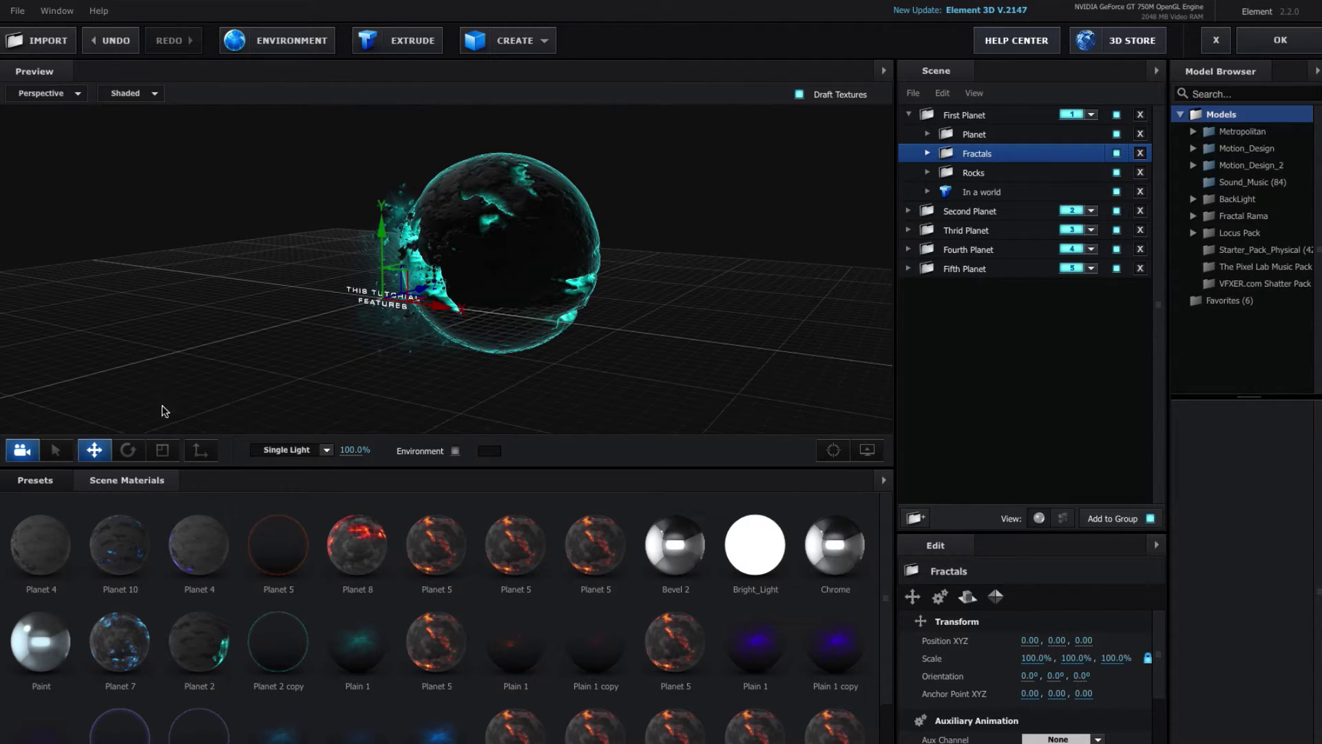
{"action": "left_click", "coordinate": [966, 135]}
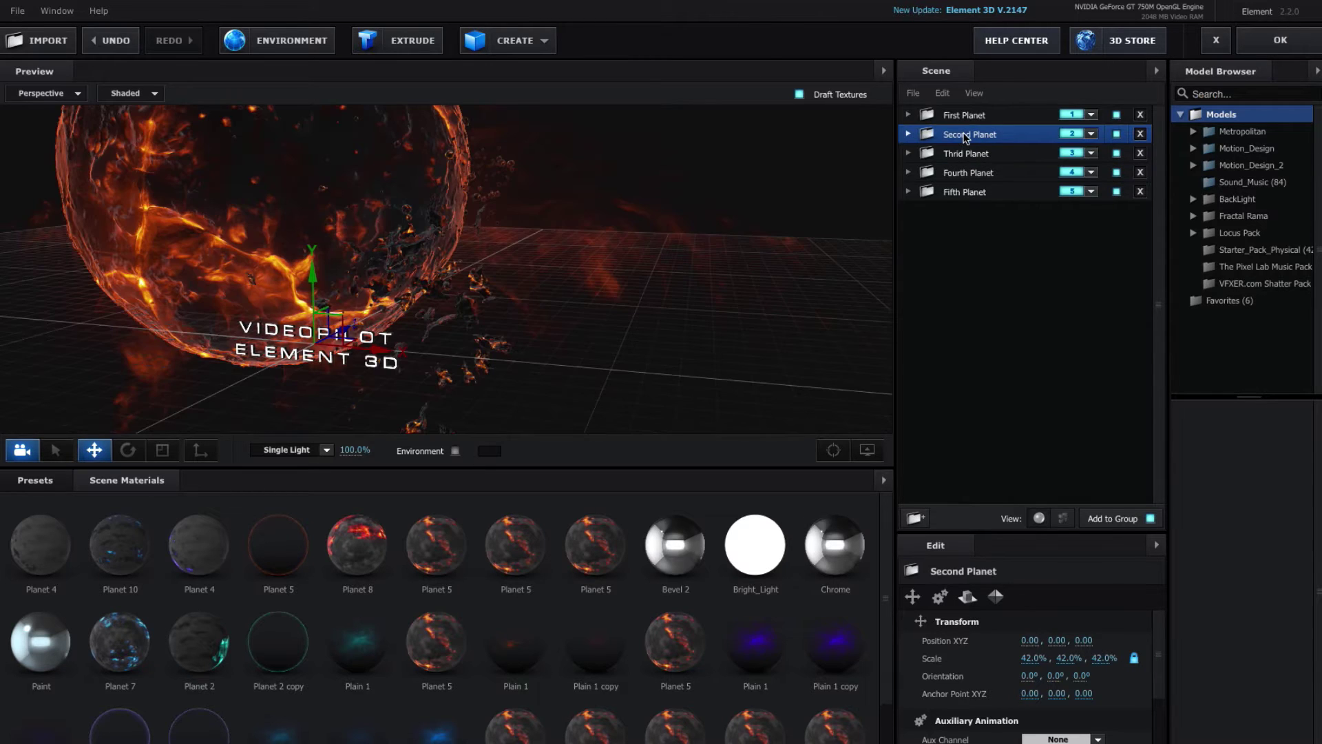
{"action": "left_click", "coordinate": [966, 154]}
{"action": "key", "text": "Down"}
{"action": "key", "text": "Down"}
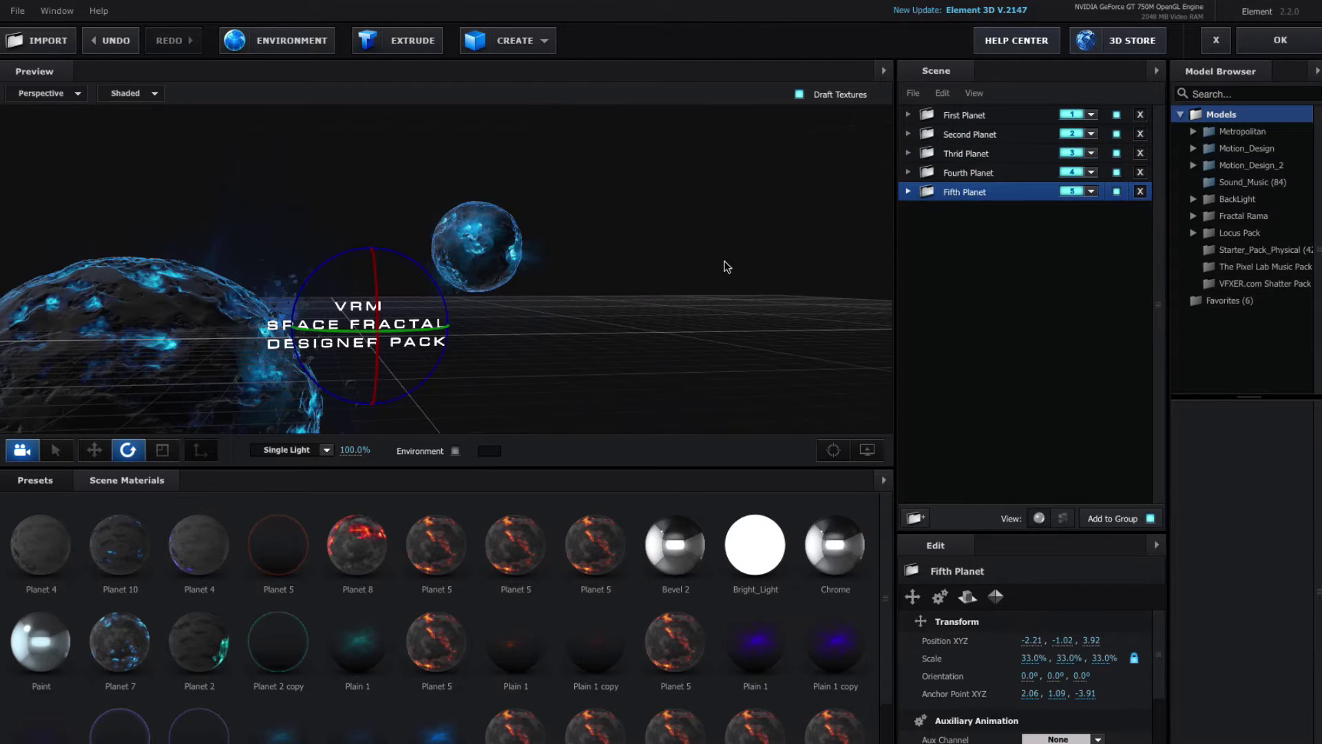
{"action": "left_click", "coordinate": [1270, 41]}
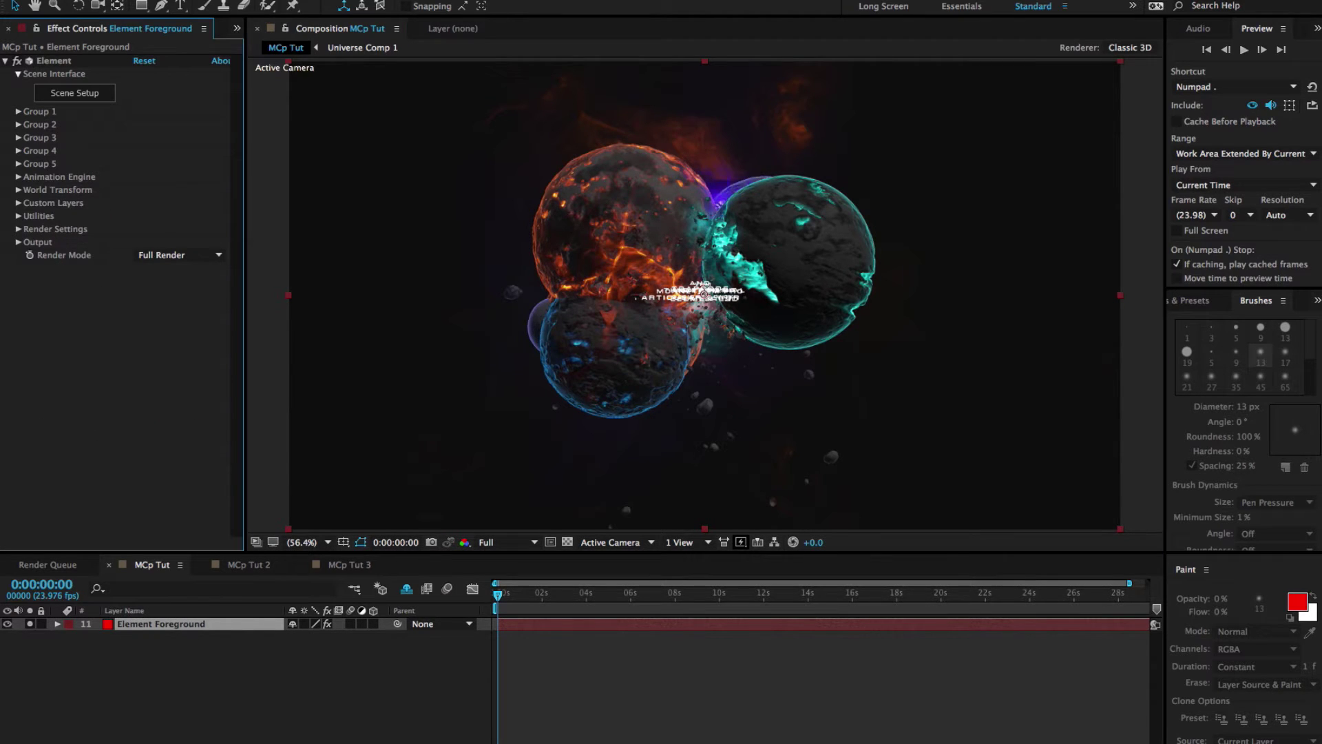
- Create group nulls for Group 1 and Group 2 via Group Utilities
{"action": "left_click", "coordinate": [19, 111]}
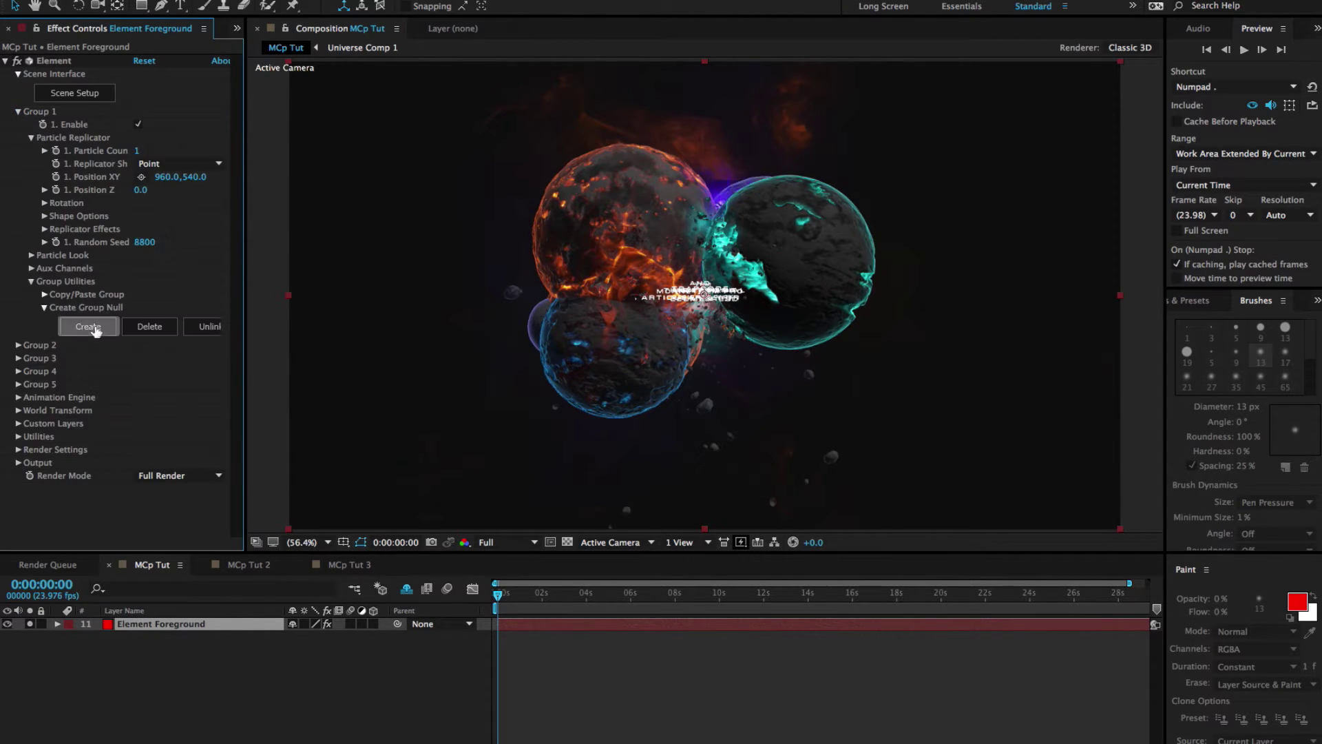
{"action": "left_click", "coordinate": [89, 327]}
{"action": "left_click", "coordinate": [17, 346]}
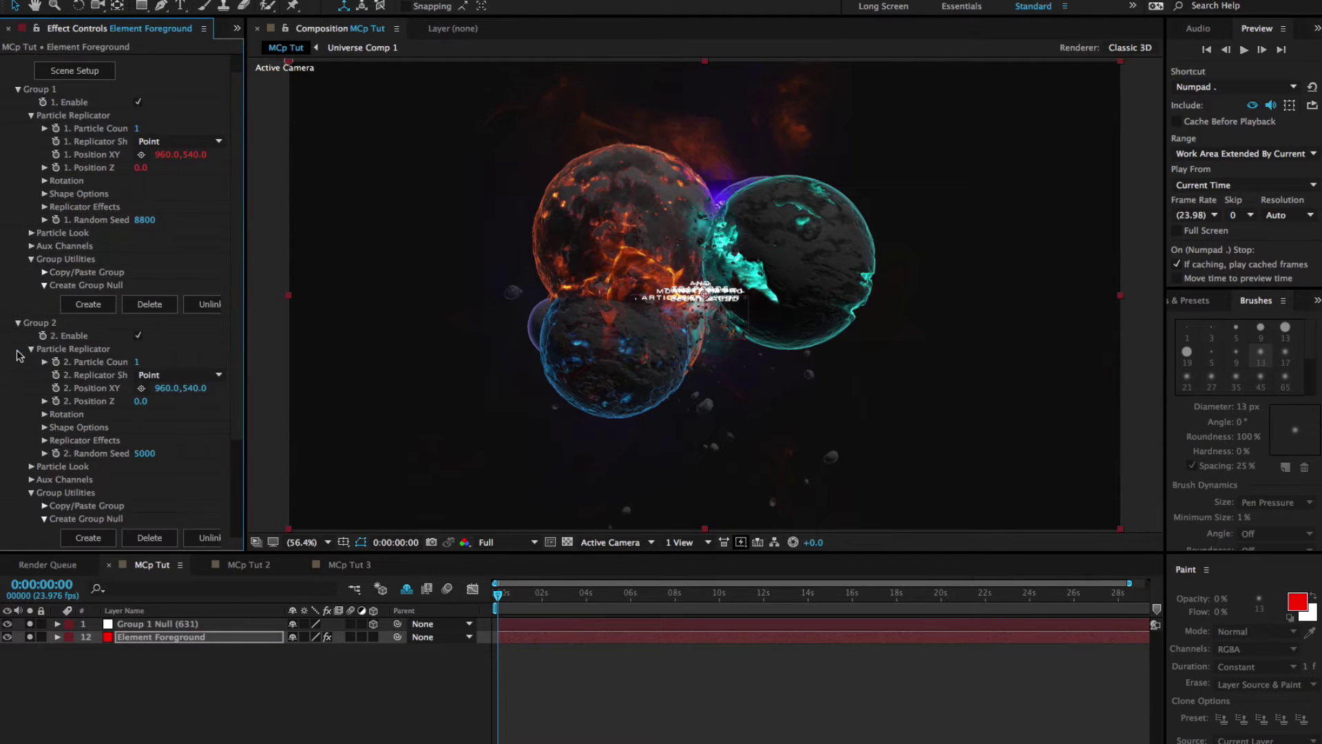
{"action": "left_click", "coordinate": [88, 537]}
{"action": "left_click", "coordinate": [18, 90]}
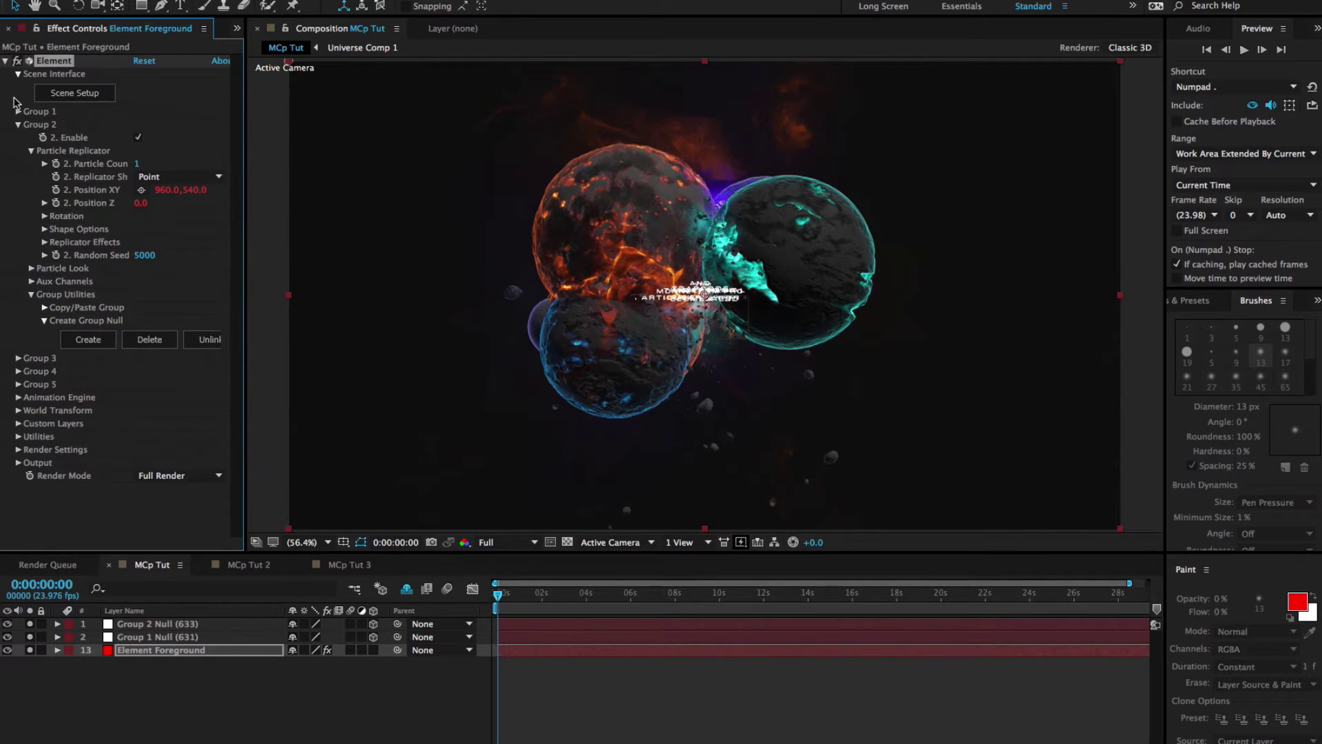
- Create group nulls for Groups 3, 4 and 5
{"action": "left_click", "coordinate": [19, 125]}
{"action": "left_click", "coordinate": [88, 352]}
{"action": "left_click", "coordinate": [19, 138]}
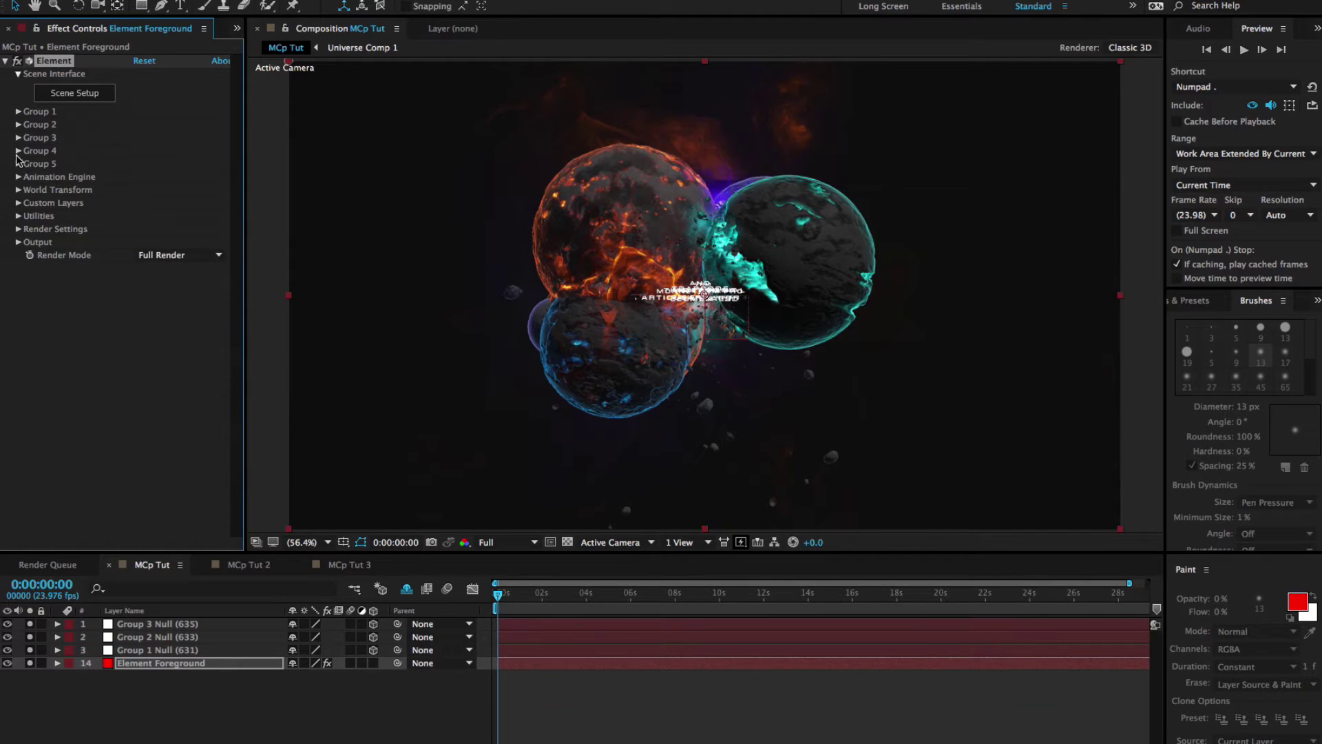
{"action": "left_click", "coordinate": [88, 366]}
{"action": "left_click", "coordinate": [18, 150]}
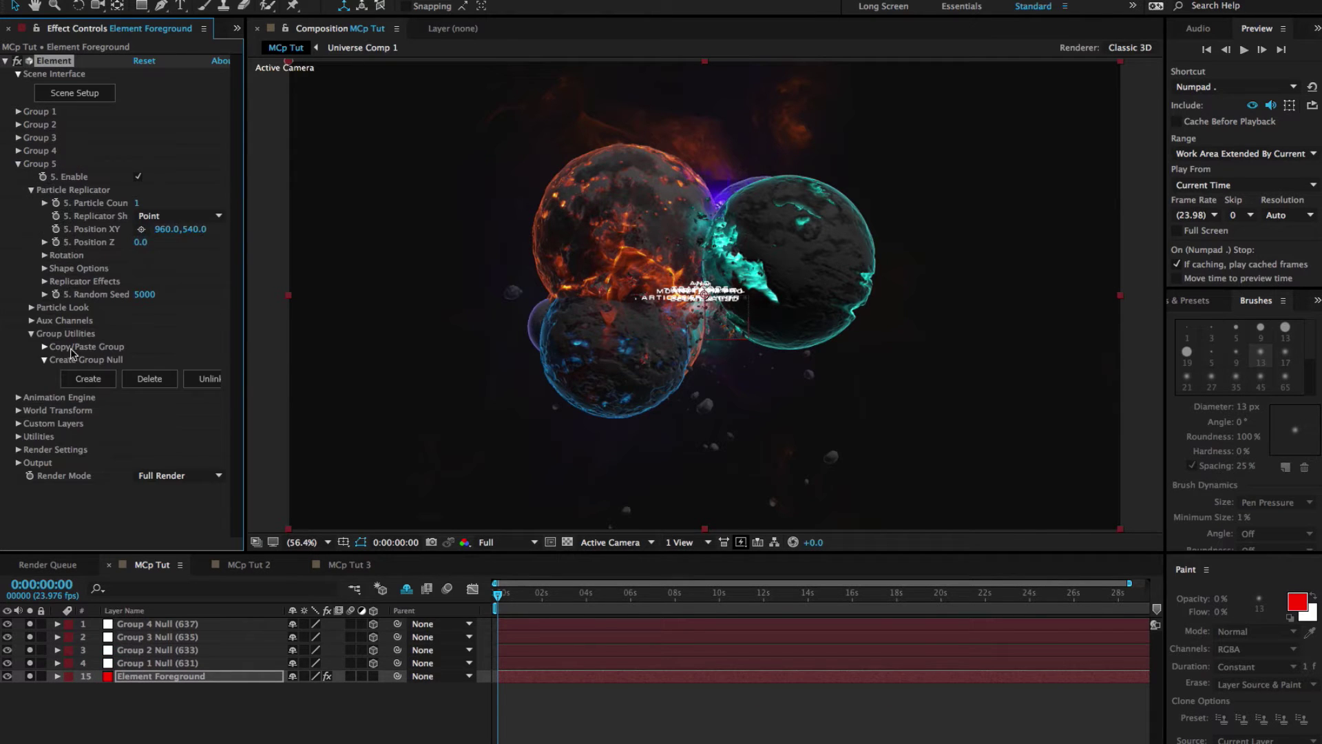
{"action": "left_click", "coordinate": [88, 379]}
{"action": "left_click", "coordinate": [19, 163]}
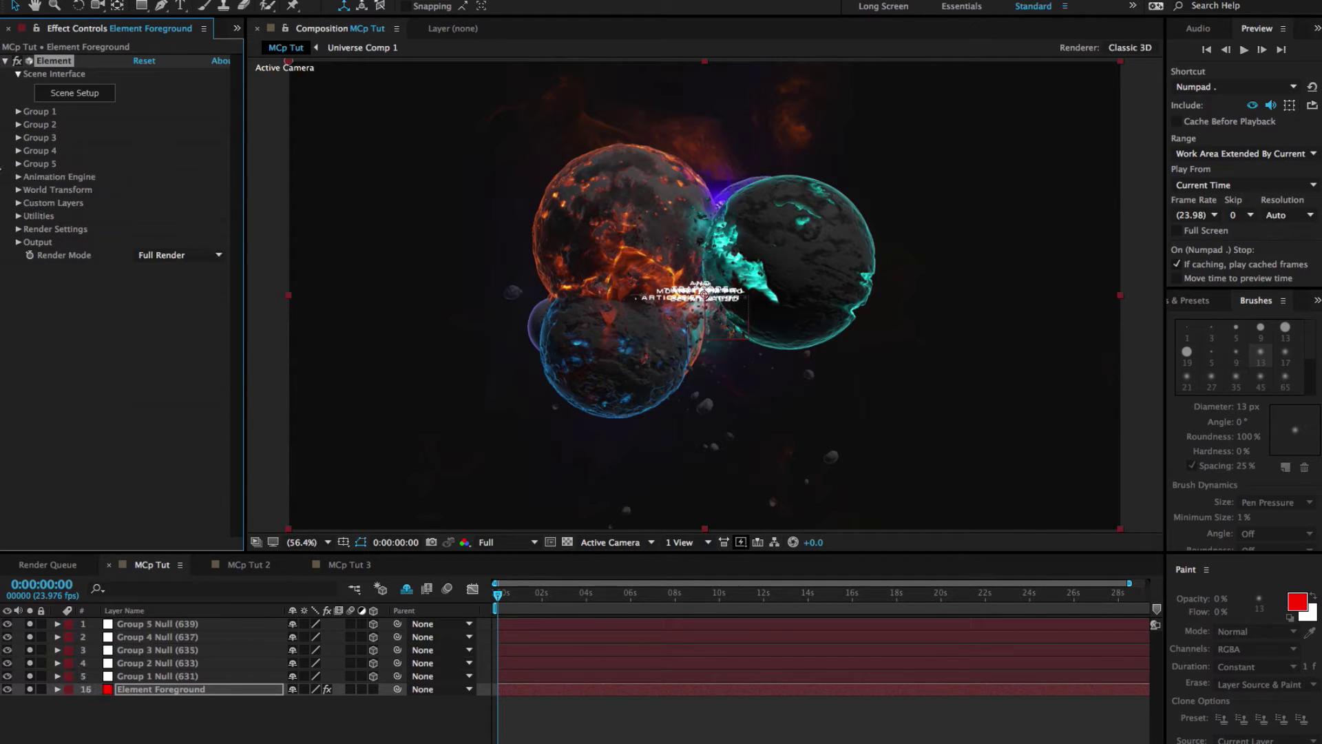
{"action": "left_click", "coordinate": [237, 31]}
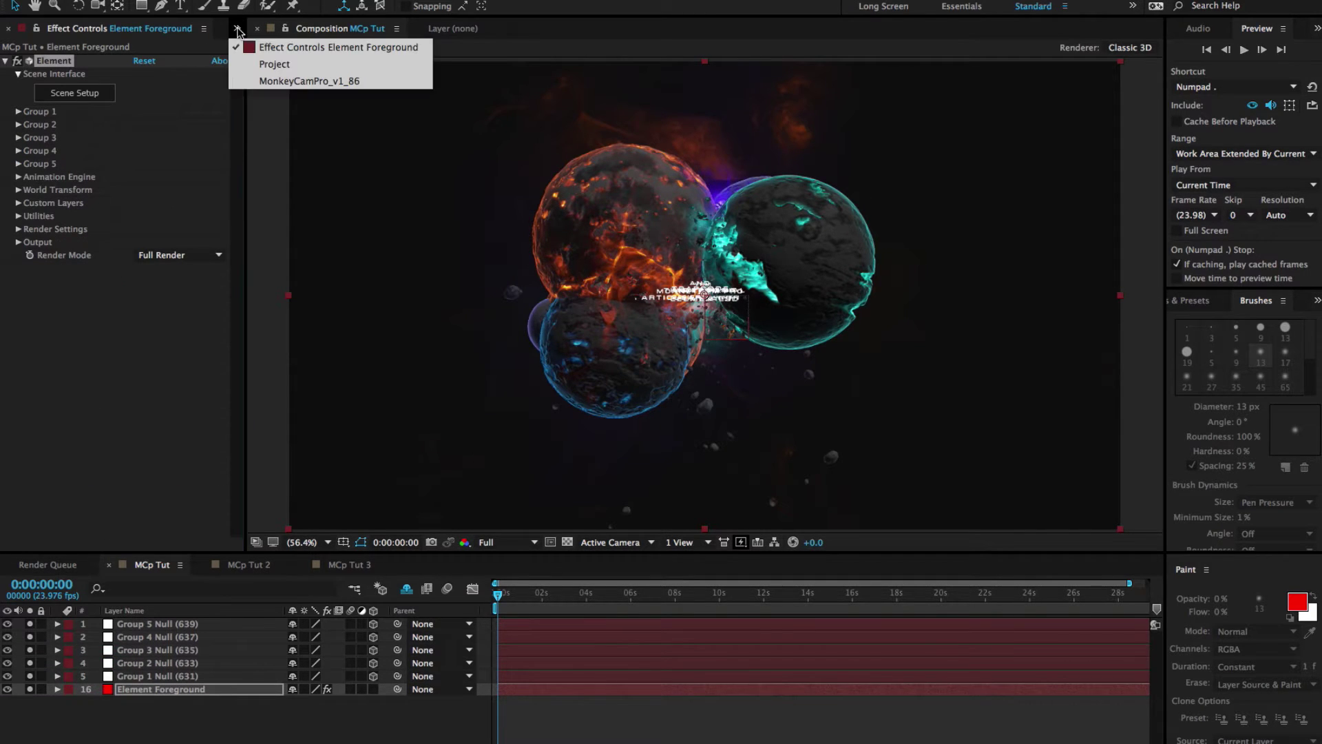
- Run MonkeyCam Pro with Order Bottom, Ease: Extreme, Continuous continuity and Tight auto-frame
{"action": "left_click", "coordinate": [262, 80]}
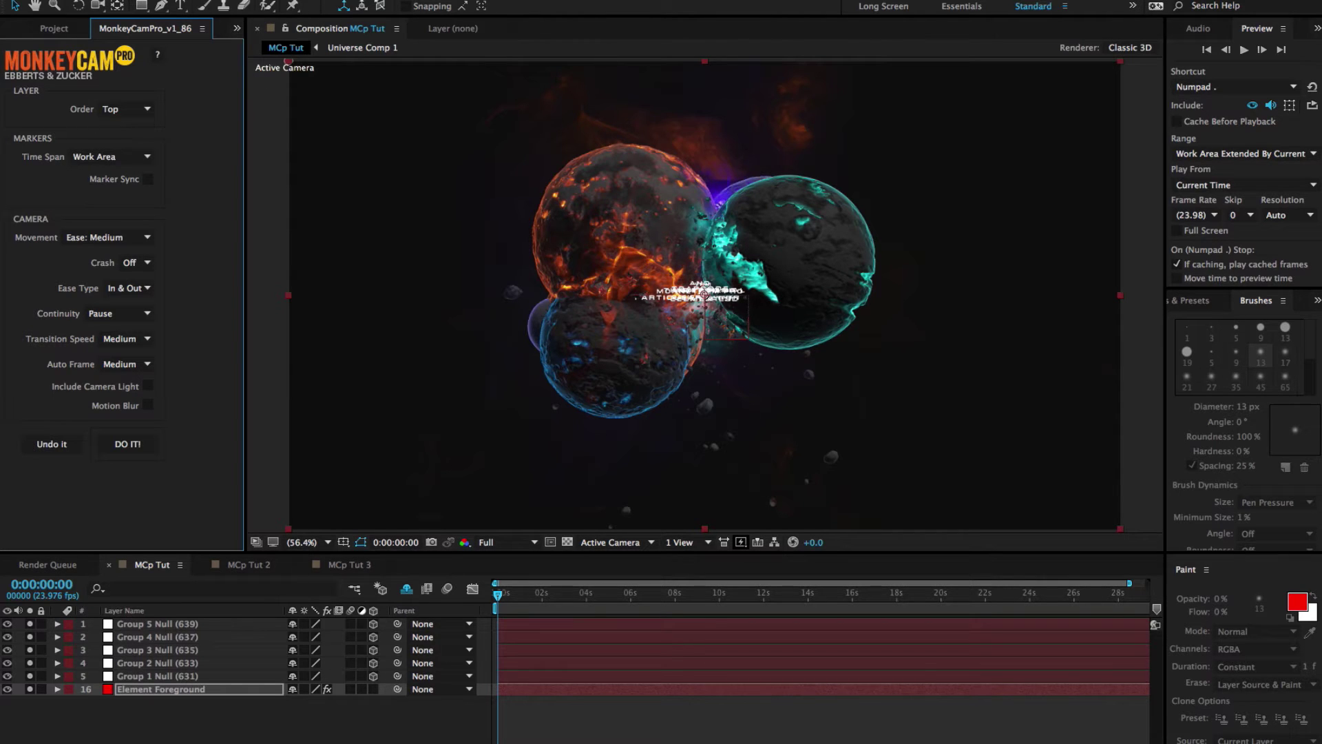
{"action": "left_click", "coordinate": [117, 110]}
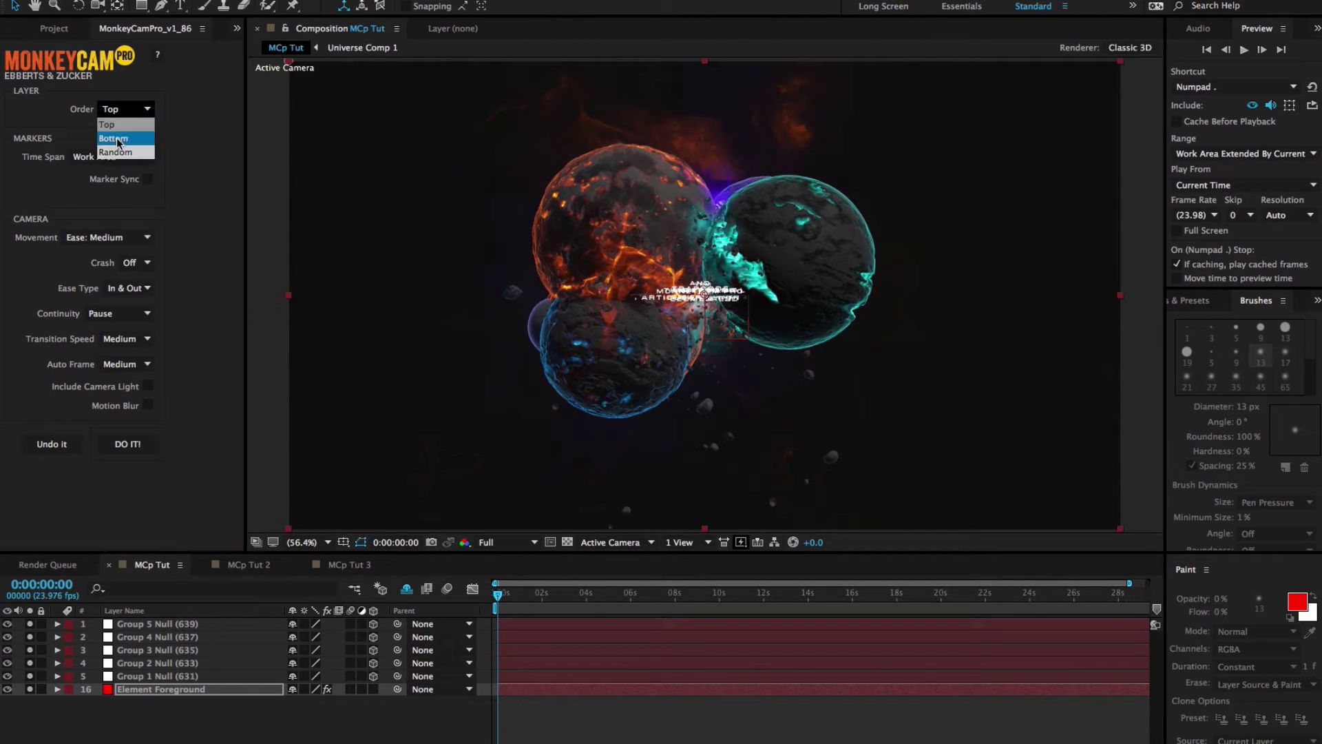
{"action": "left_click", "coordinate": [118, 139]}
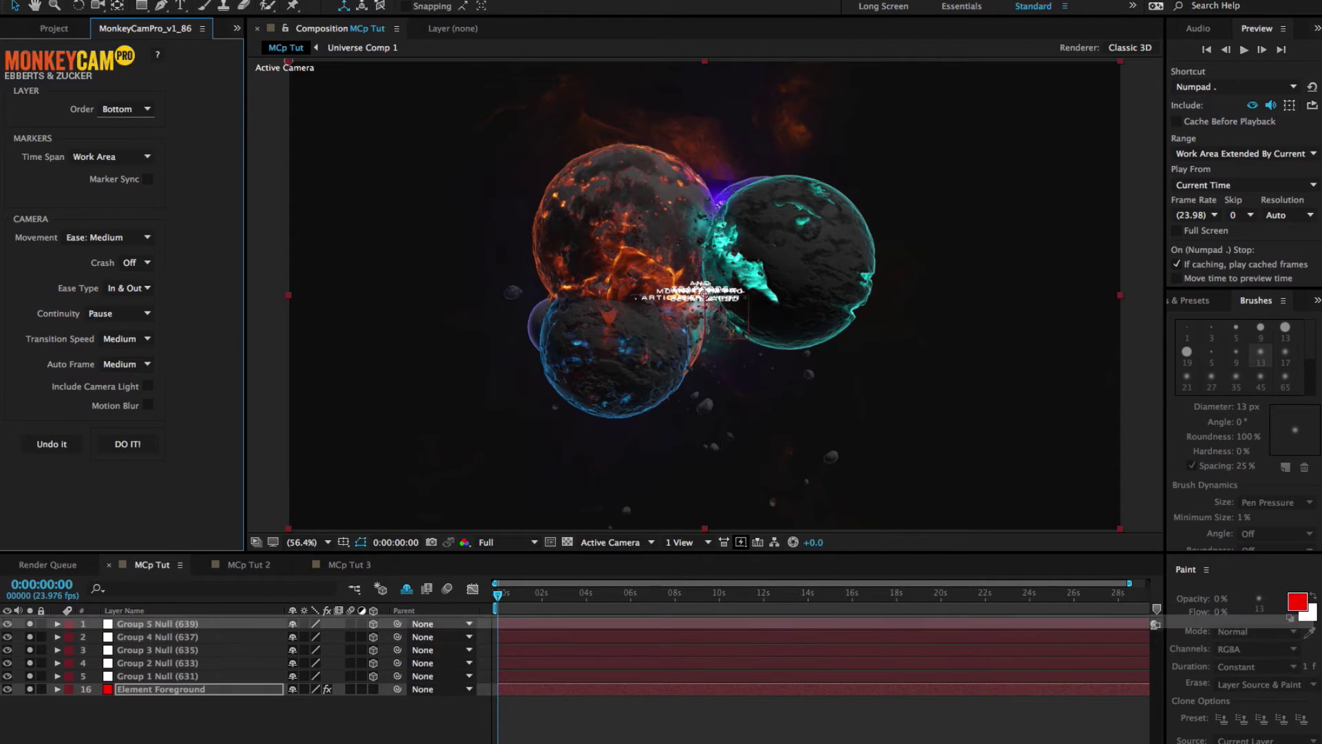
{"action": "left_click", "coordinate": [88, 238]}
{"action": "left_click", "coordinate": [93, 255]}
{"action": "left_click", "coordinate": [115, 315]}
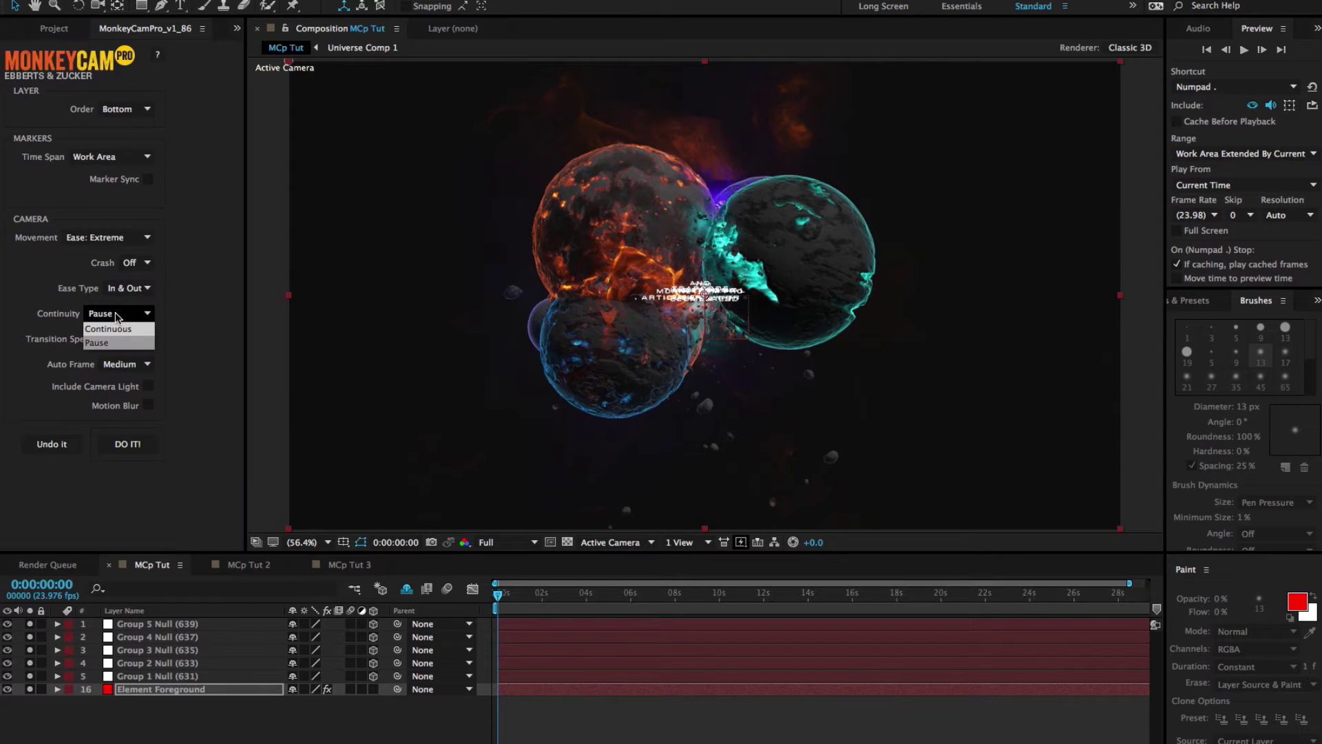
{"action": "left_click", "coordinate": [108, 329]}
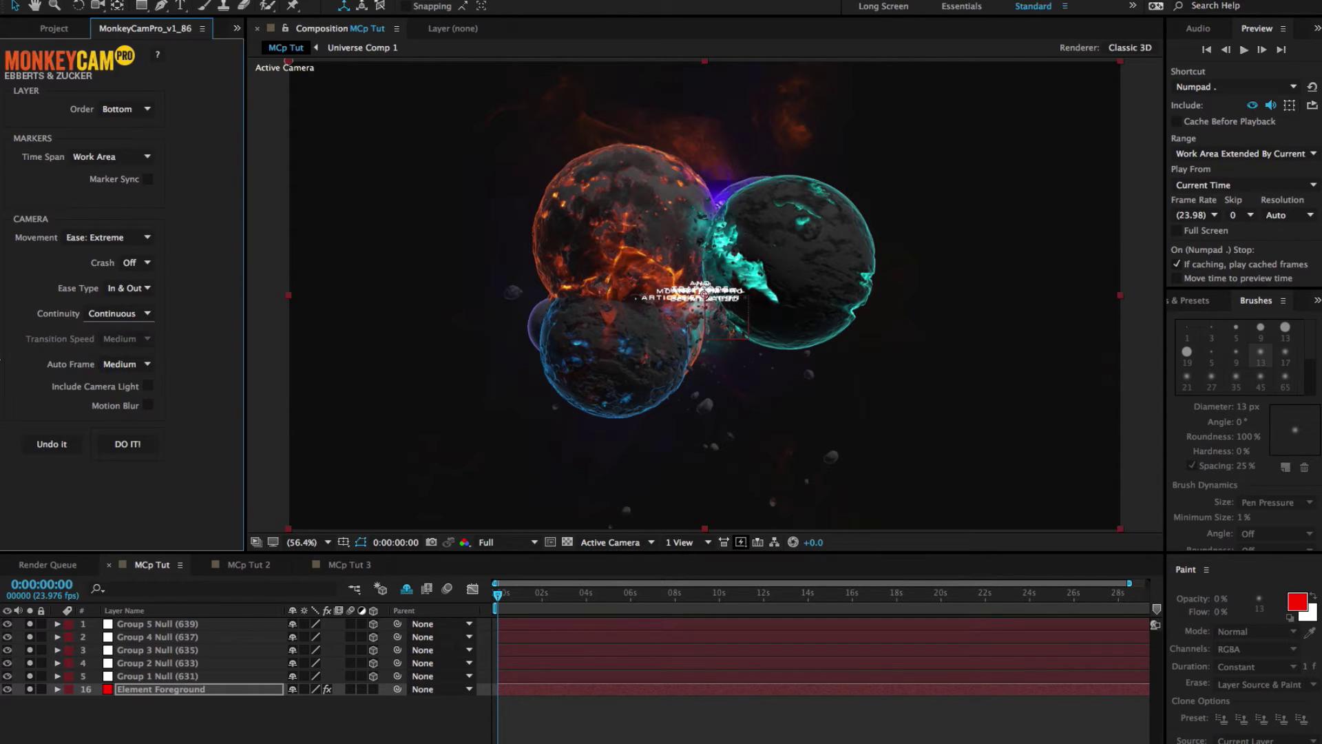
{"action": "left_click", "coordinate": [126, 364]}
{"action": "left_click", "coordinate": [132, 423]}
{"action": "left_click", "coordinate": [128, 447]}
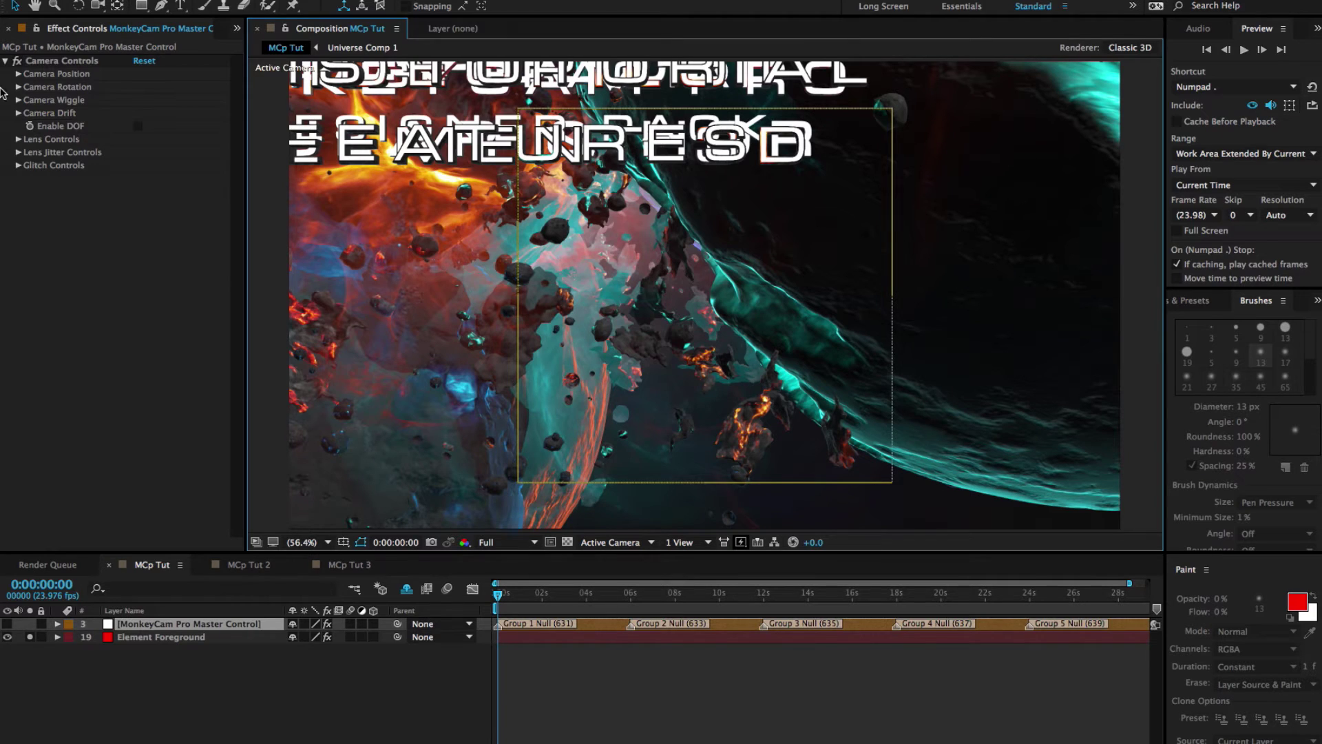
- Expand Camera Drift and show the Group 1 Null's position values
{"action": "left_click", "coordinate": [18, 113]}
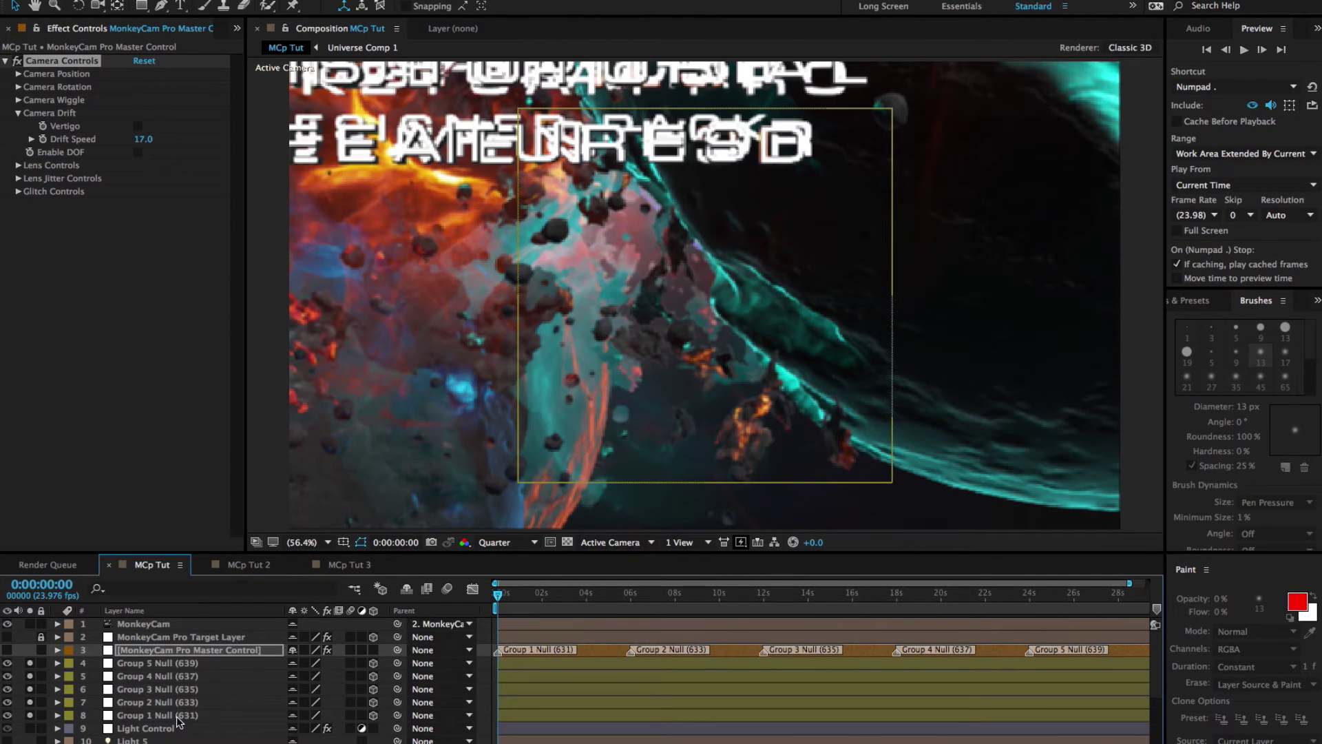
{"action": "left_click", "coordinate": [178, 720]}
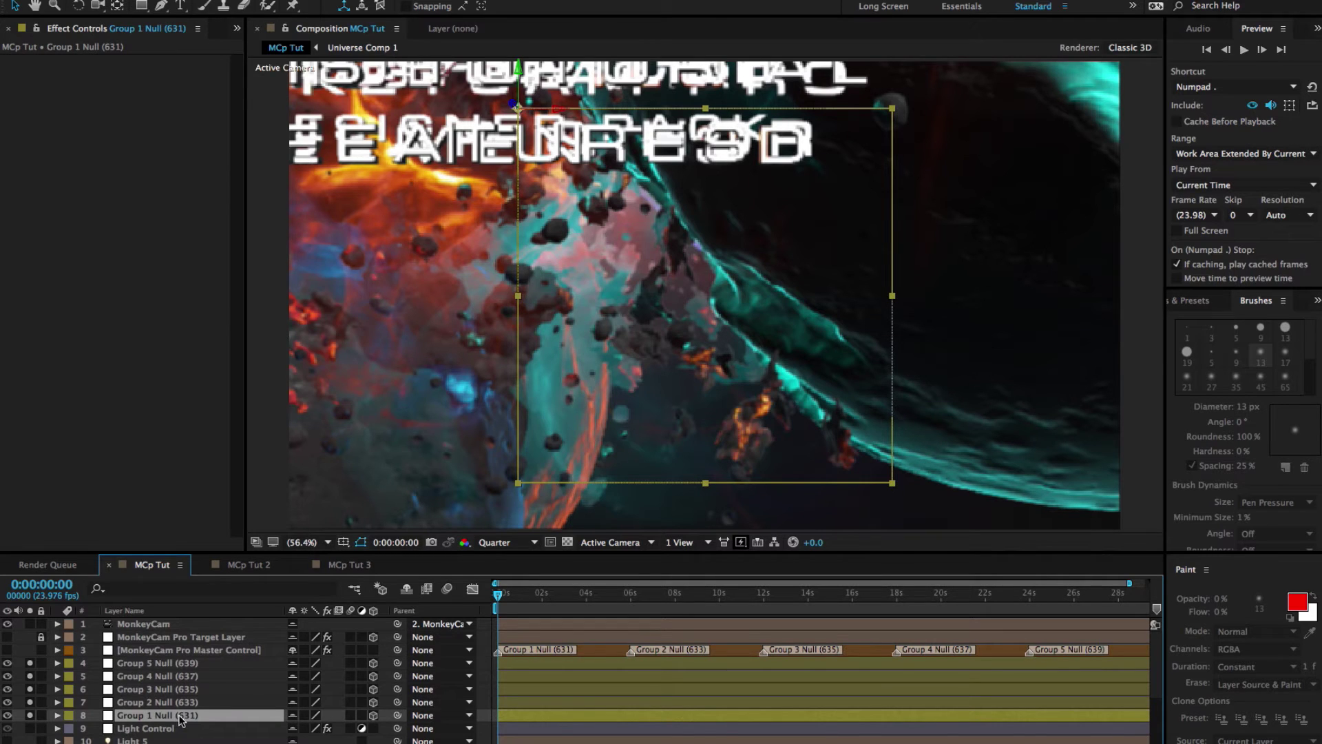
{"action": "key", "text": "p"}
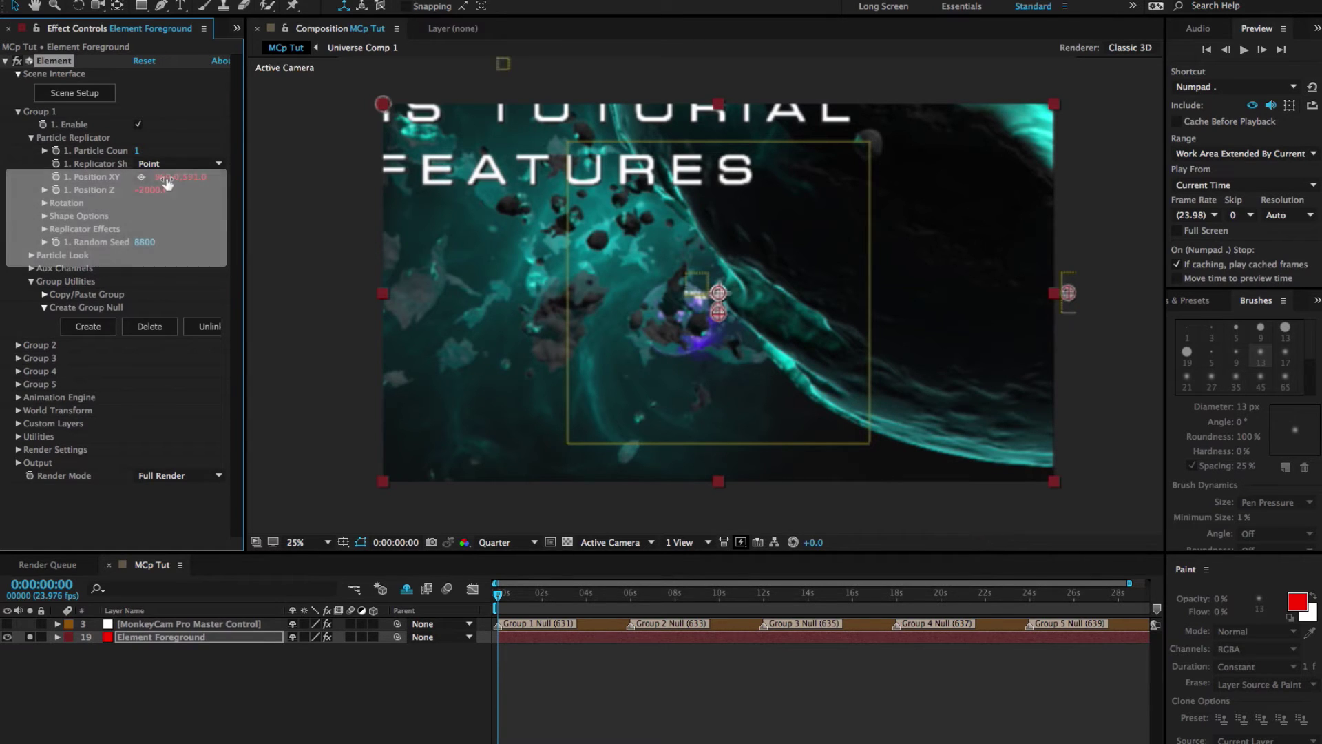
- Centre the Group 1 title by its position and set its particle size to 5
{"action": "mouse_move", "coordinate": [168, 177]}
{"action": "left_mouse_down"}
{"action": "mouse_move", "coordinate": [143, 179]}
{"action": "mouse_move", "coordinate": [153, 187]}
{"action": "left_mouse_up"}
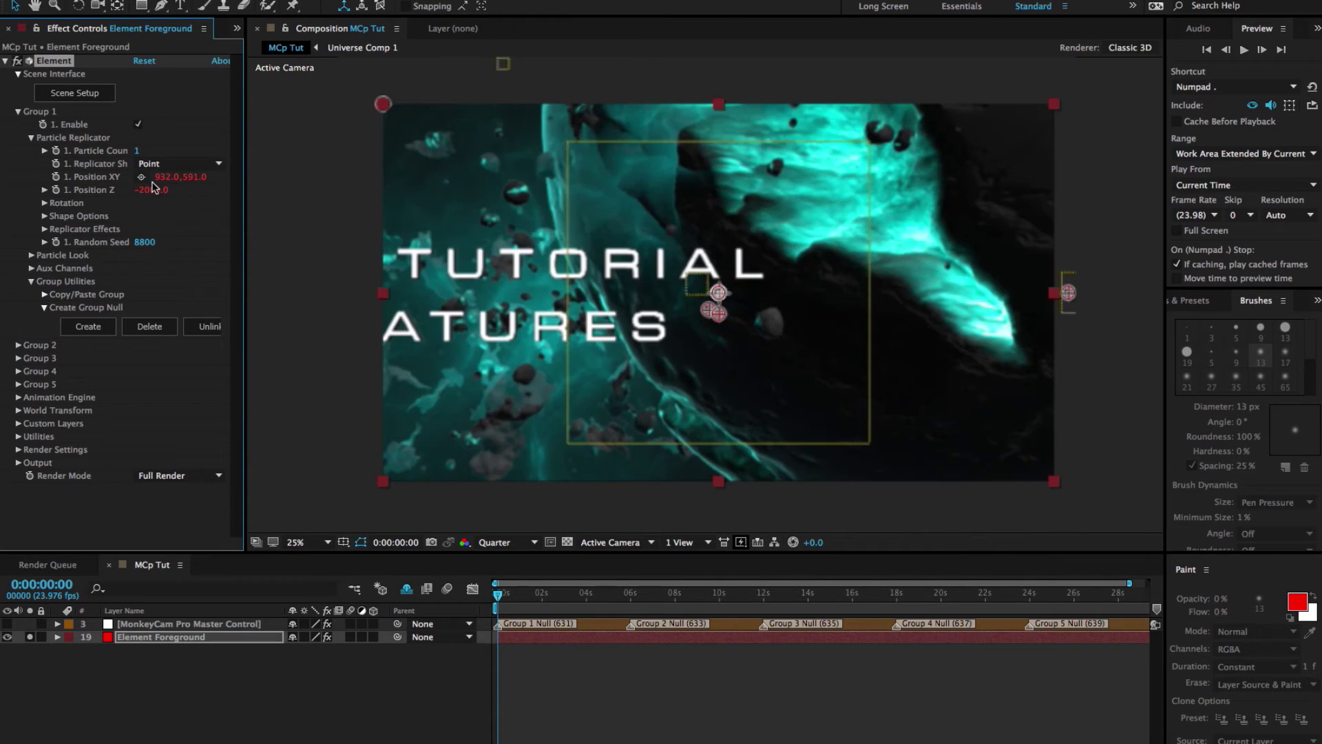
{"action": "left_click_drag", "start_coordinate": [195, 178], "coordinate": [231, 178]}
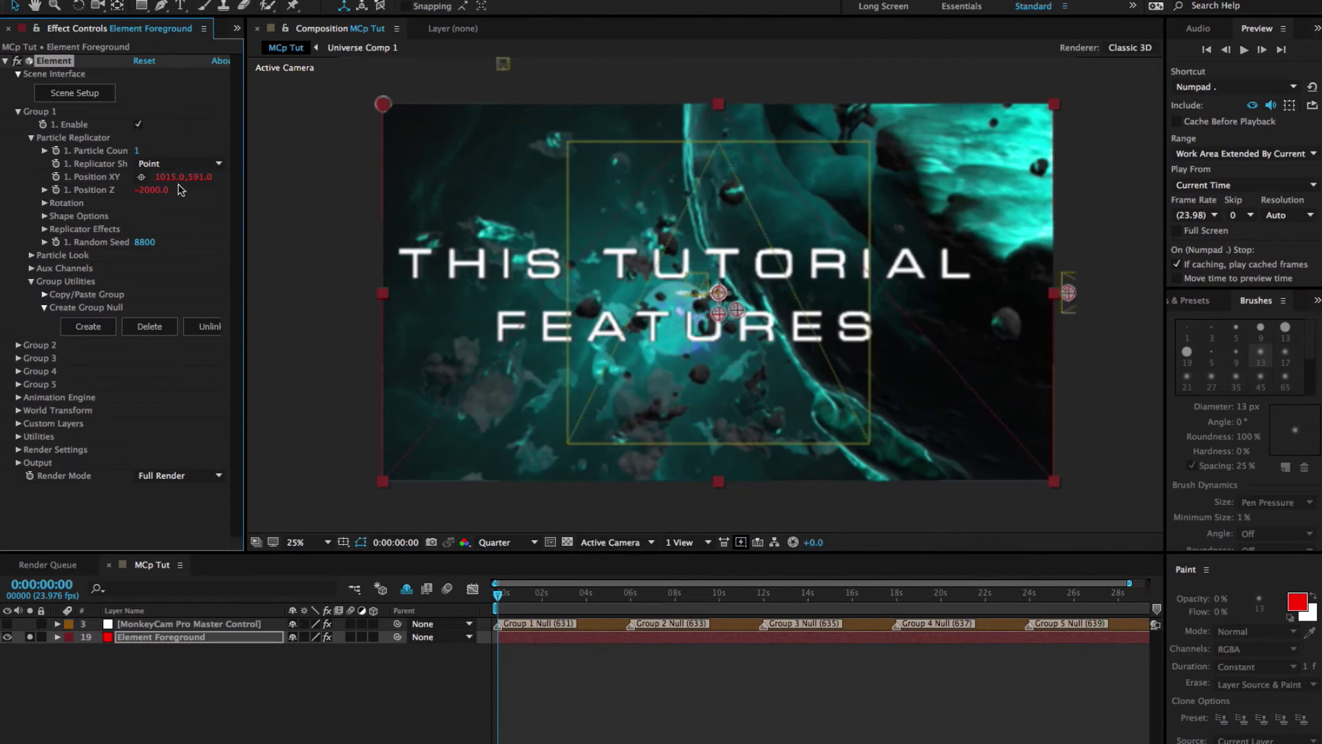
{"action": "left_click", "coordinate": [31, 256]}
{"action": "left_click", "coordinate": [140, 269]}
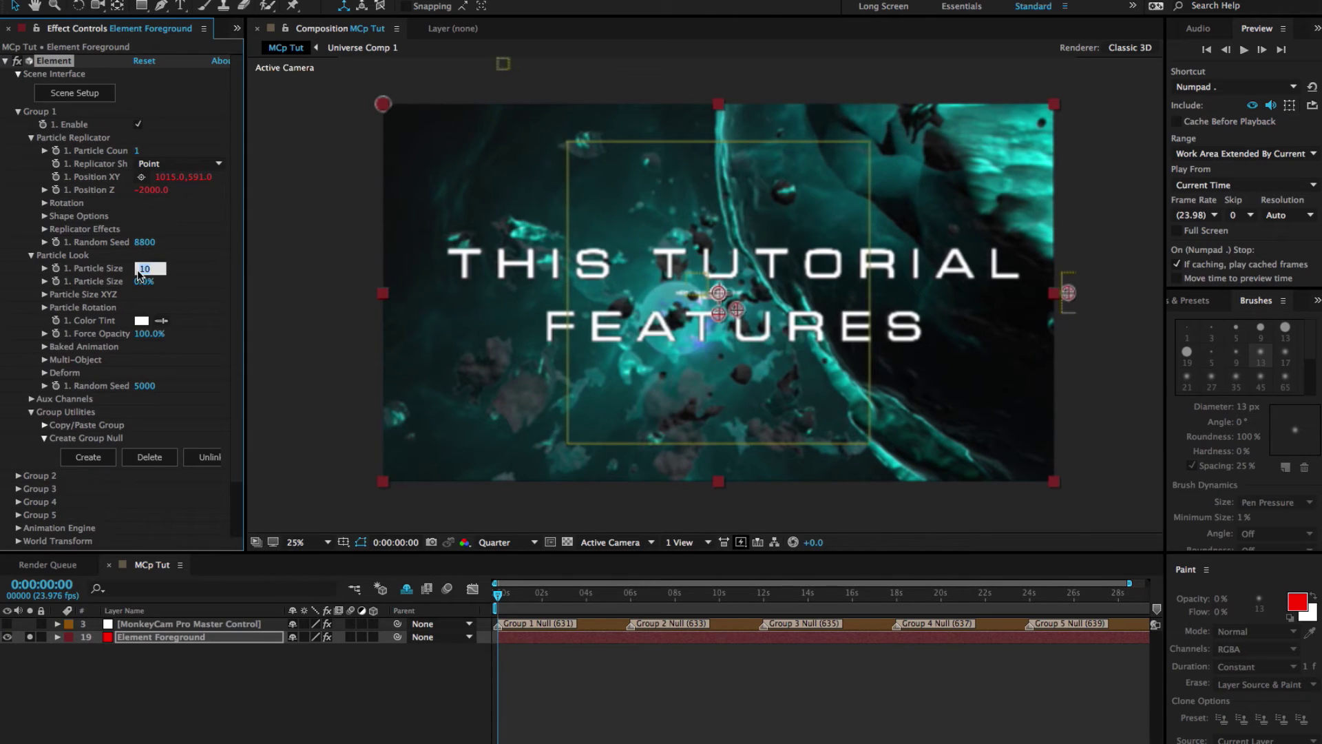
{"action": "key", "text": "Return"}
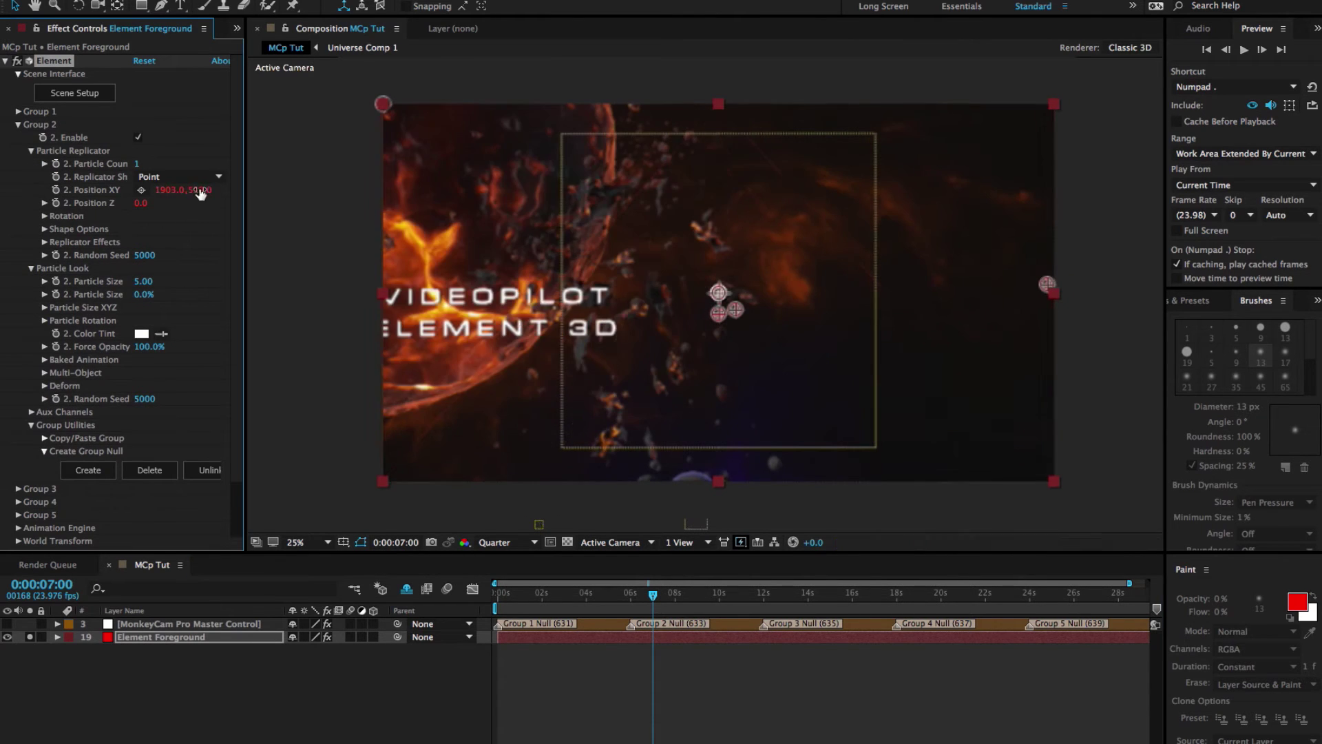
- Centre the Group 2 and Group 3 titles in frame, then collapse Group 5's settings
{"action": "left_click_drag", "start_coordinate": [200, 195], "coordinate": [172, 194]}
{"action": "left_click", "coordinate": [200, 190]}
{"action": "key", "text": "shift+Tab"}
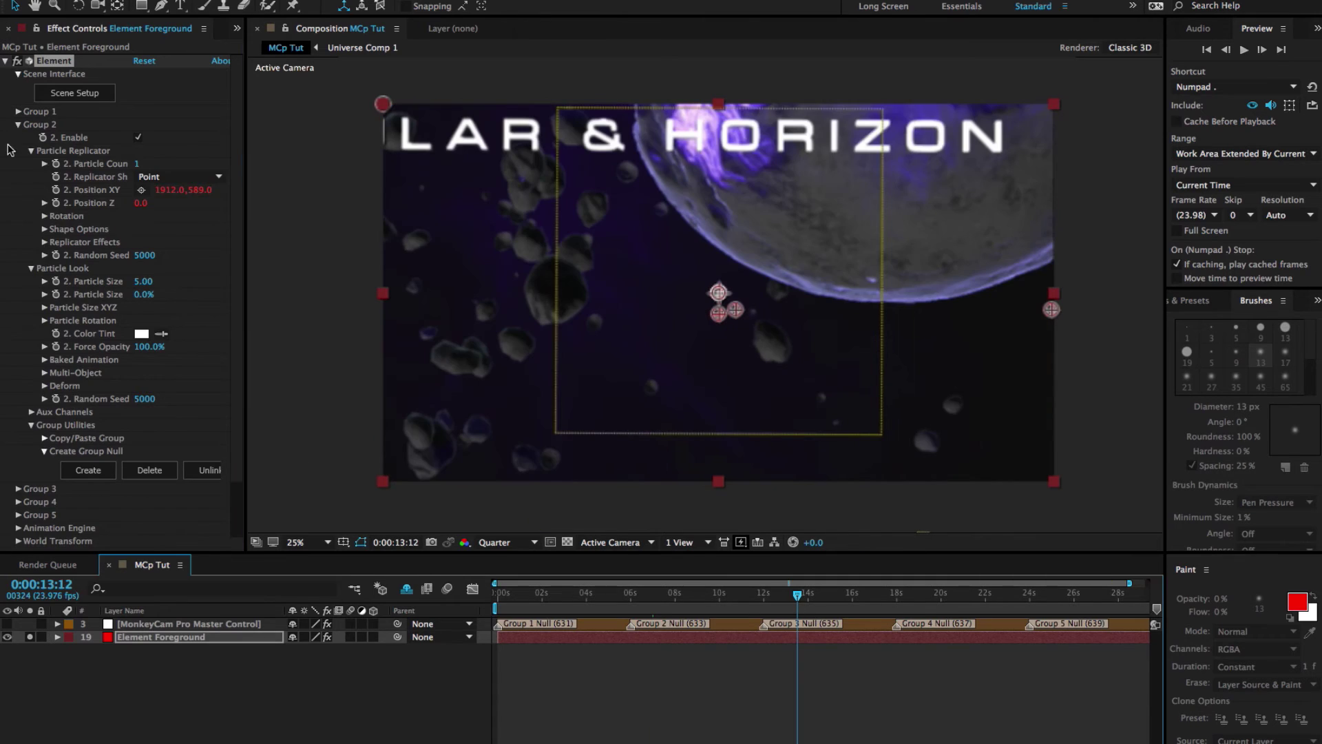
{"action": "left_click_drag", "start_coordinate": [160, 204], "coordinate": [172, 207]}
{"action": "left_click", "coordinate": [168, 203]}
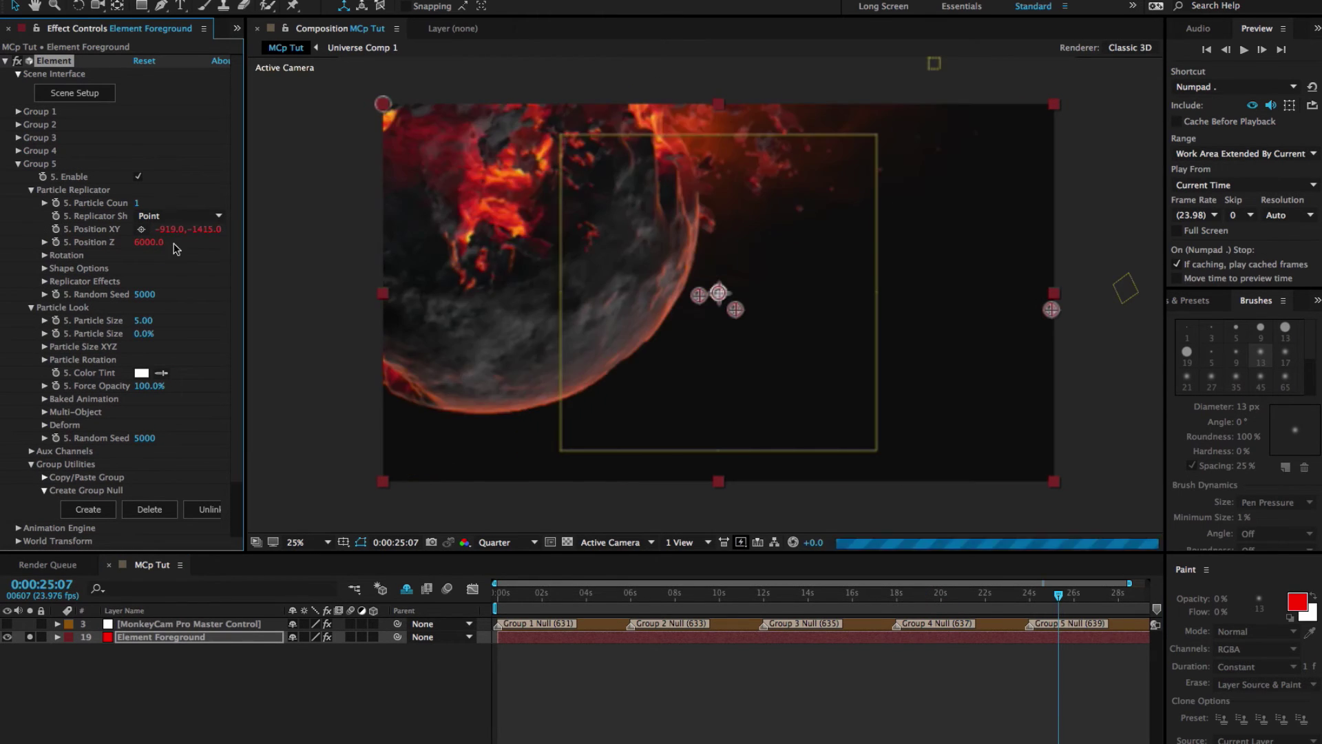
{"action": "left_click", "coordinate": [18, 164]}
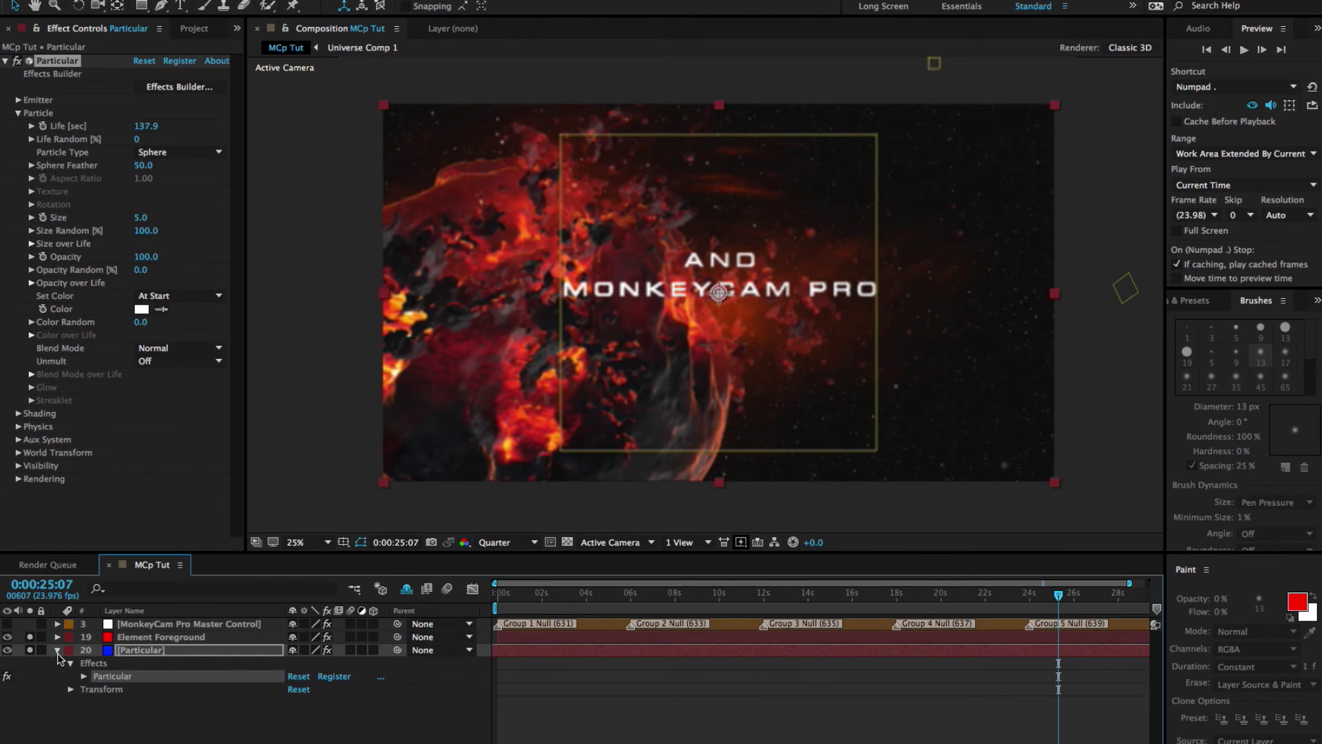
- Collapse the Particular layer and turn on Hide Shy Layers in the timeline
{"action": "left_click", "coordinate": [58, 650]}
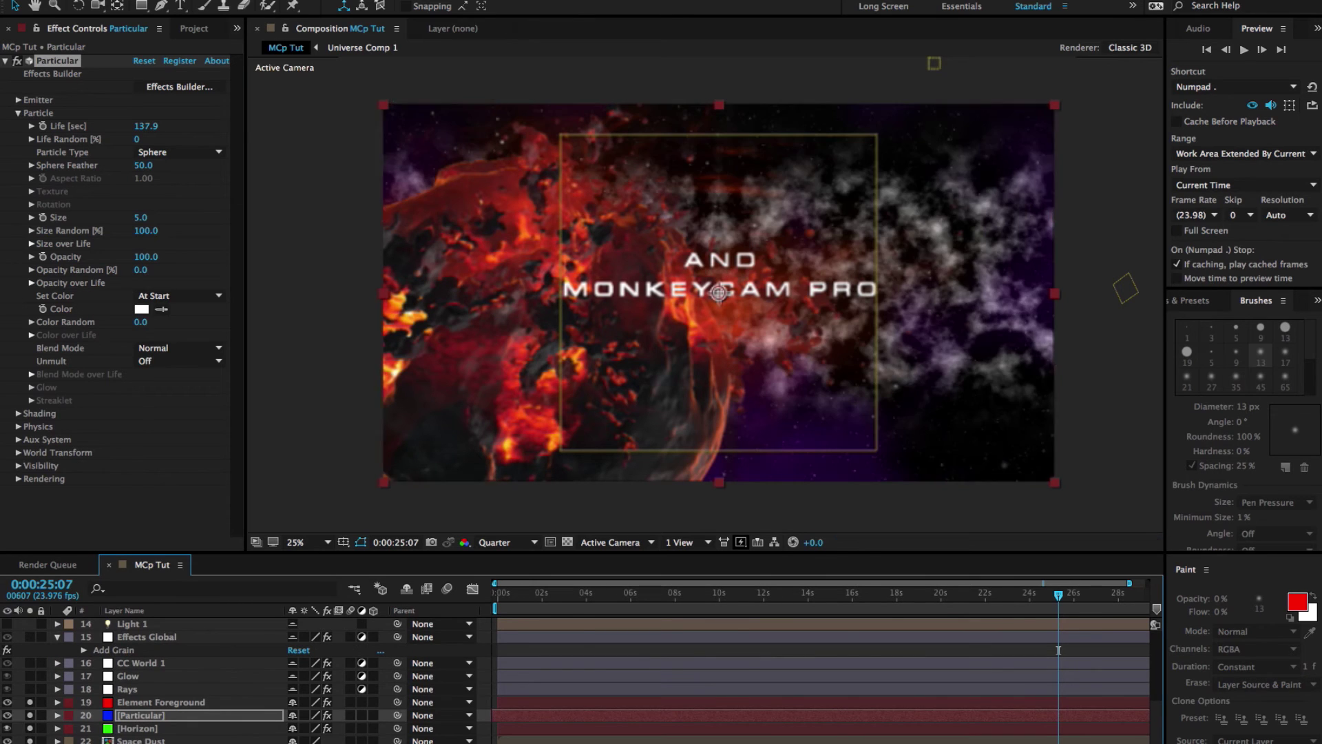
{"action": "left_click", "coordinate": [406, 590]}
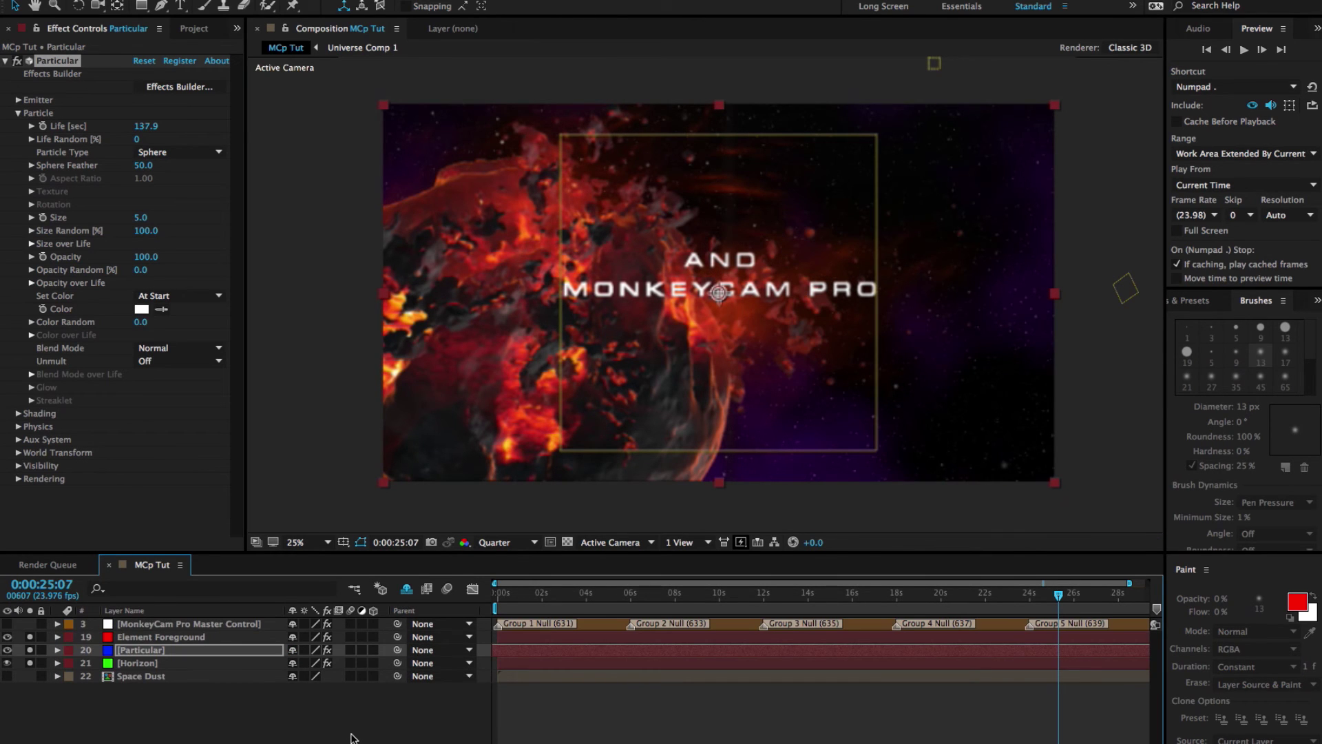